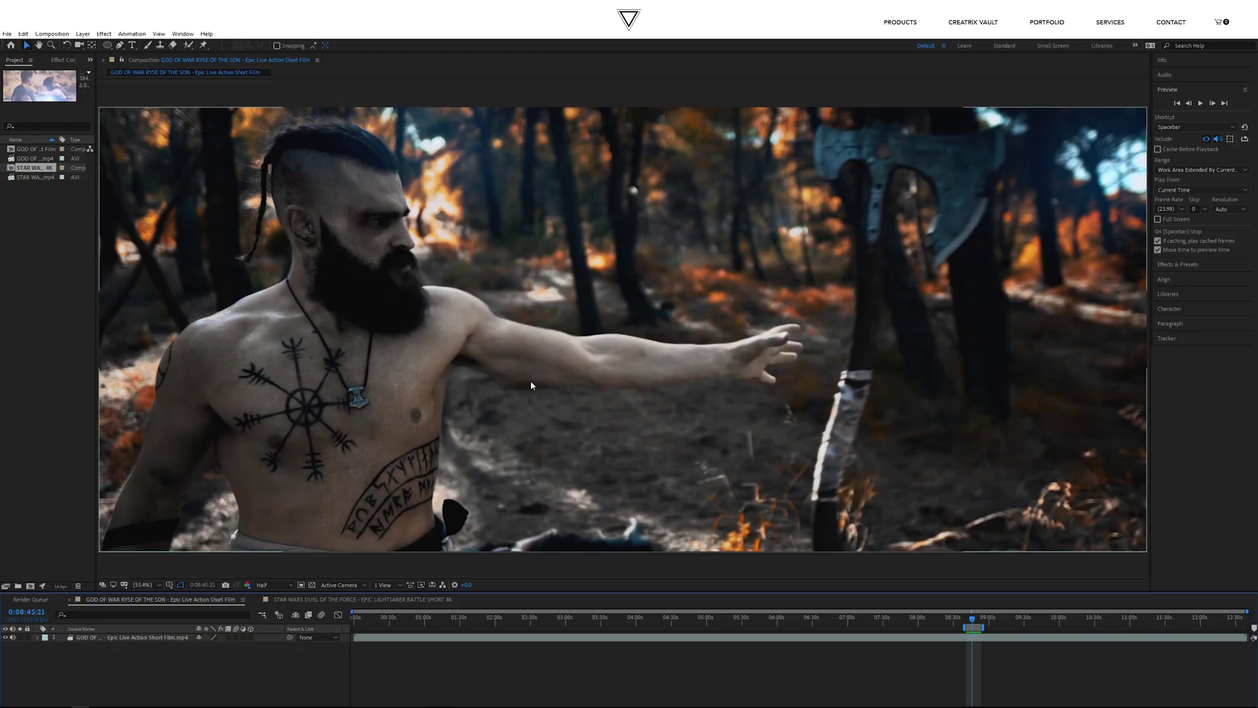
- Return to the God of War comp and preview the axe shot from 0:08:42
left_click(321, 600)
left_click(186, 600)
left_click(969, 621)
key("space")
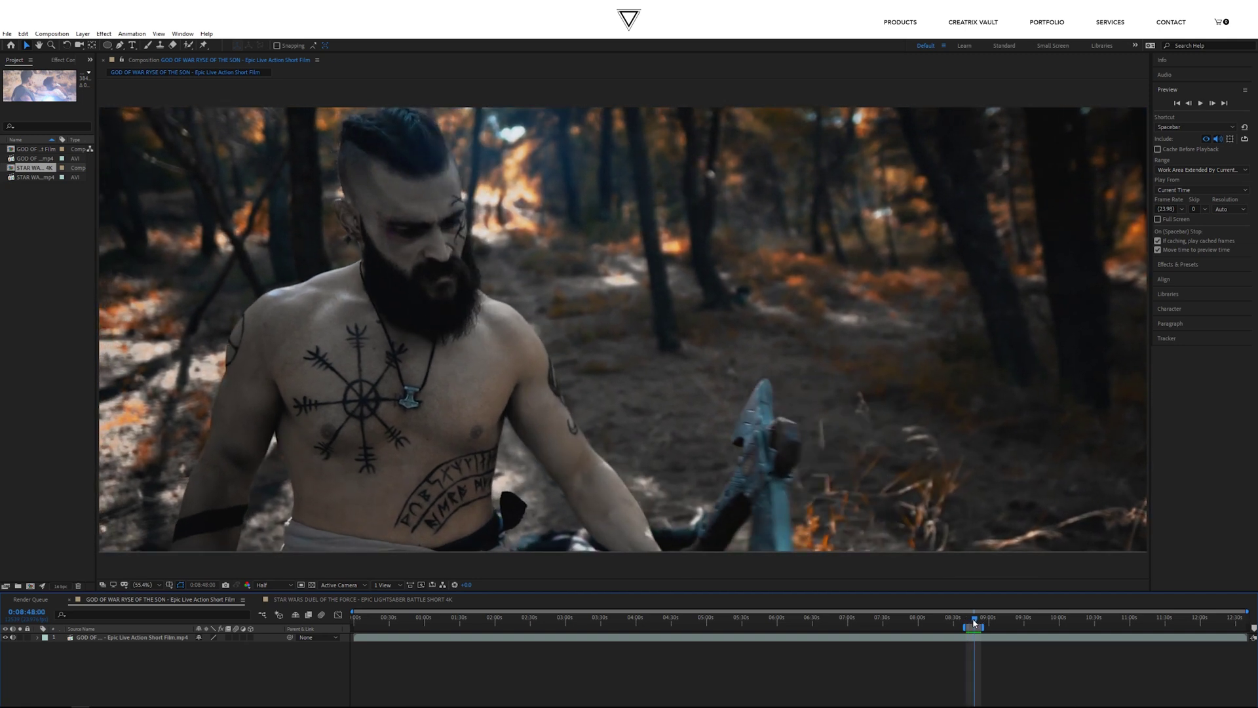
- Scrub the God of War comp between 0:08:43 and 0:08:46 to inspect the axe catch
left_click_drag(978, 618, 972, 624)
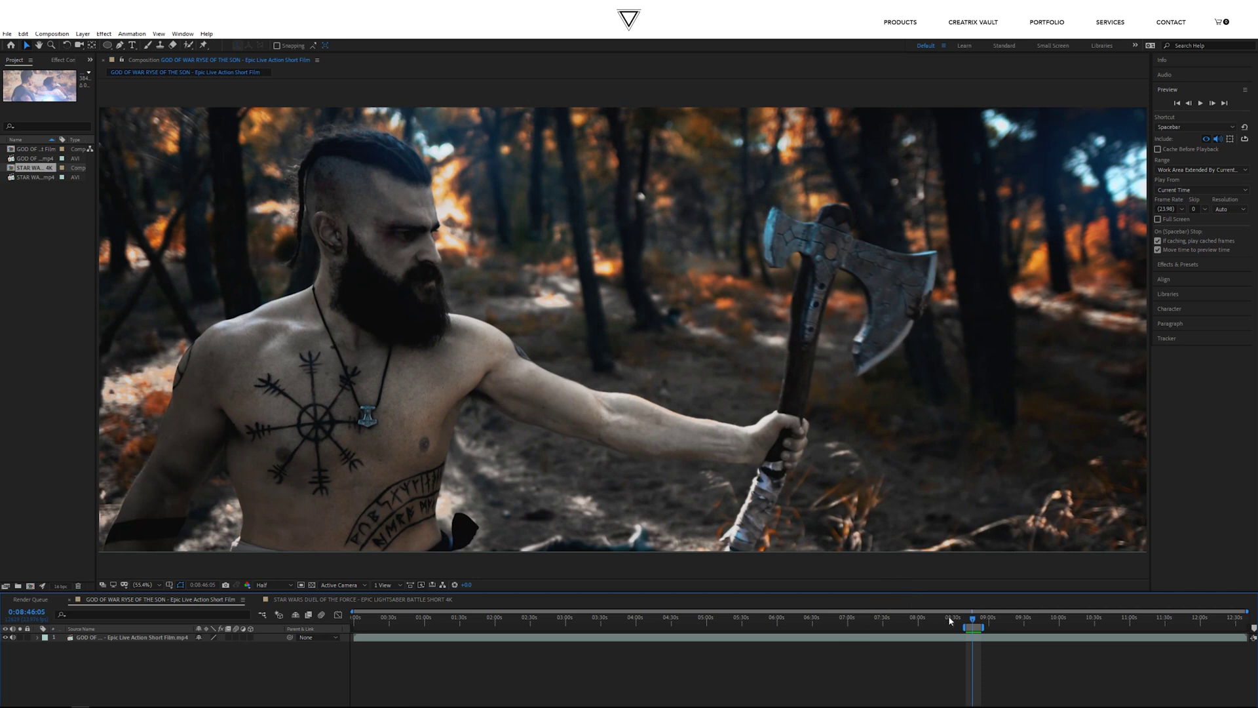
left_click_drag(975, 622, 973, 623)
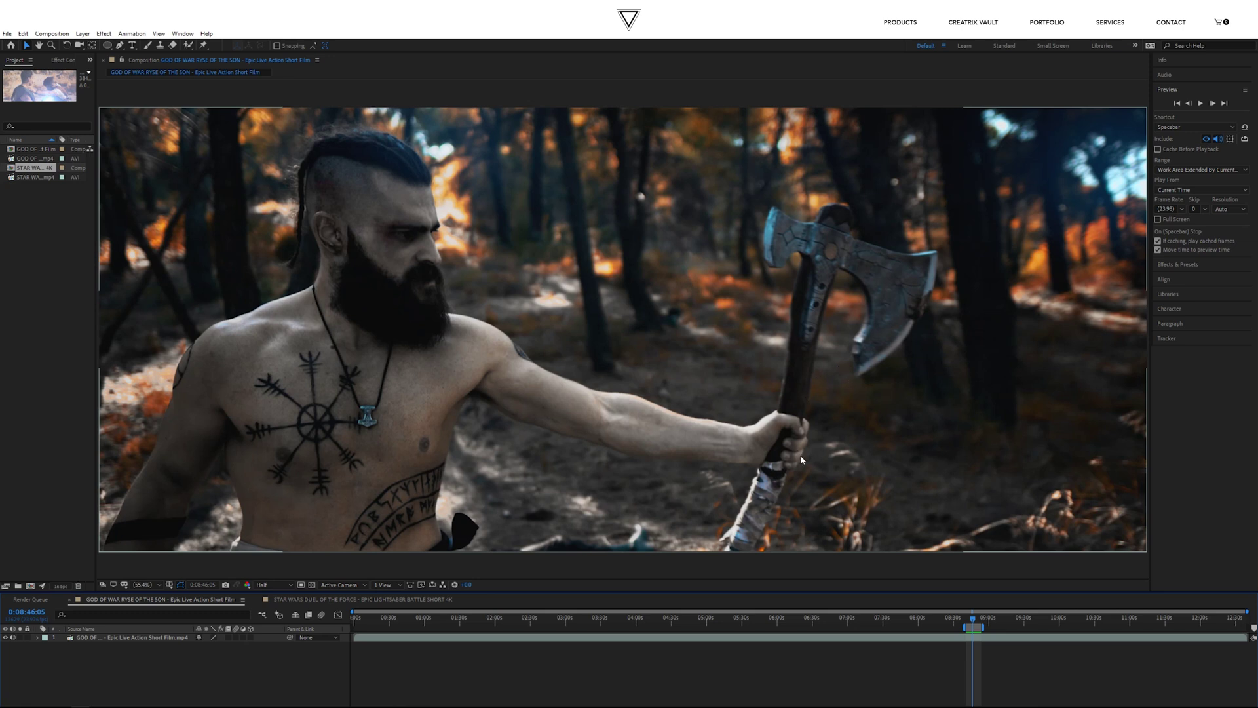
left_click_drag(974, 625, 972, 623)
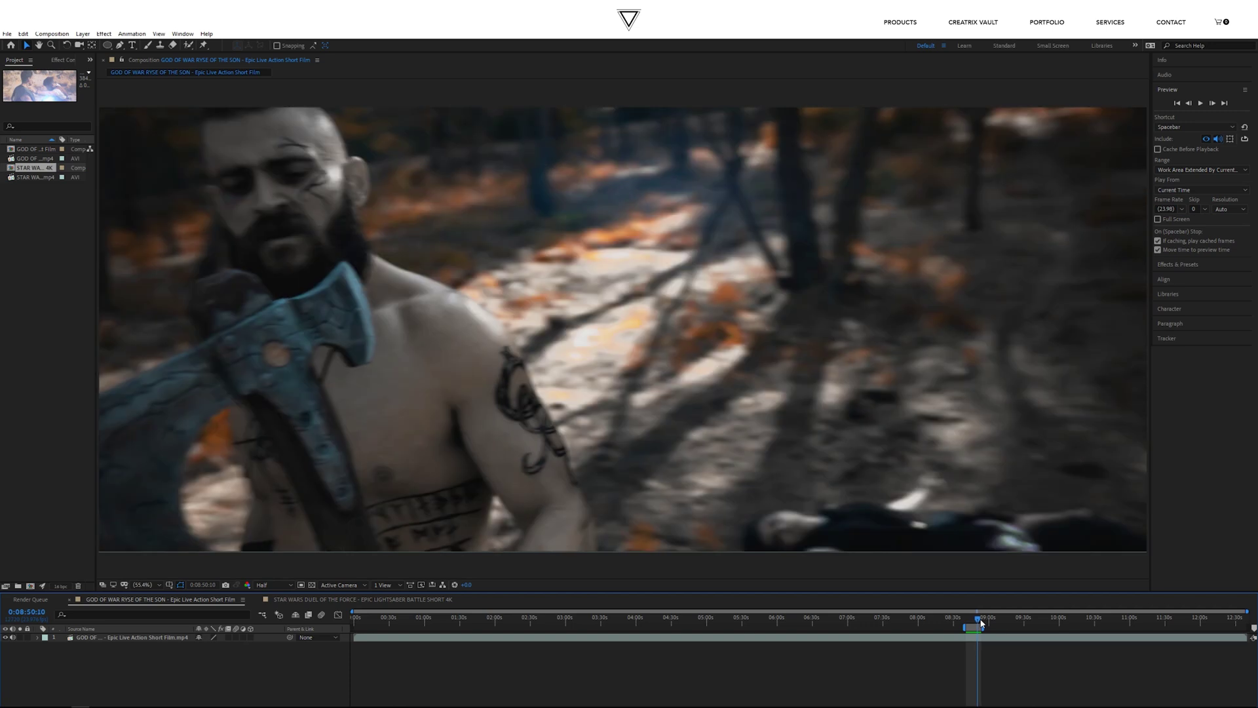
- Scrub back to 0:08:43:07 and preview the axe-recall shot
left_click(974, 621)
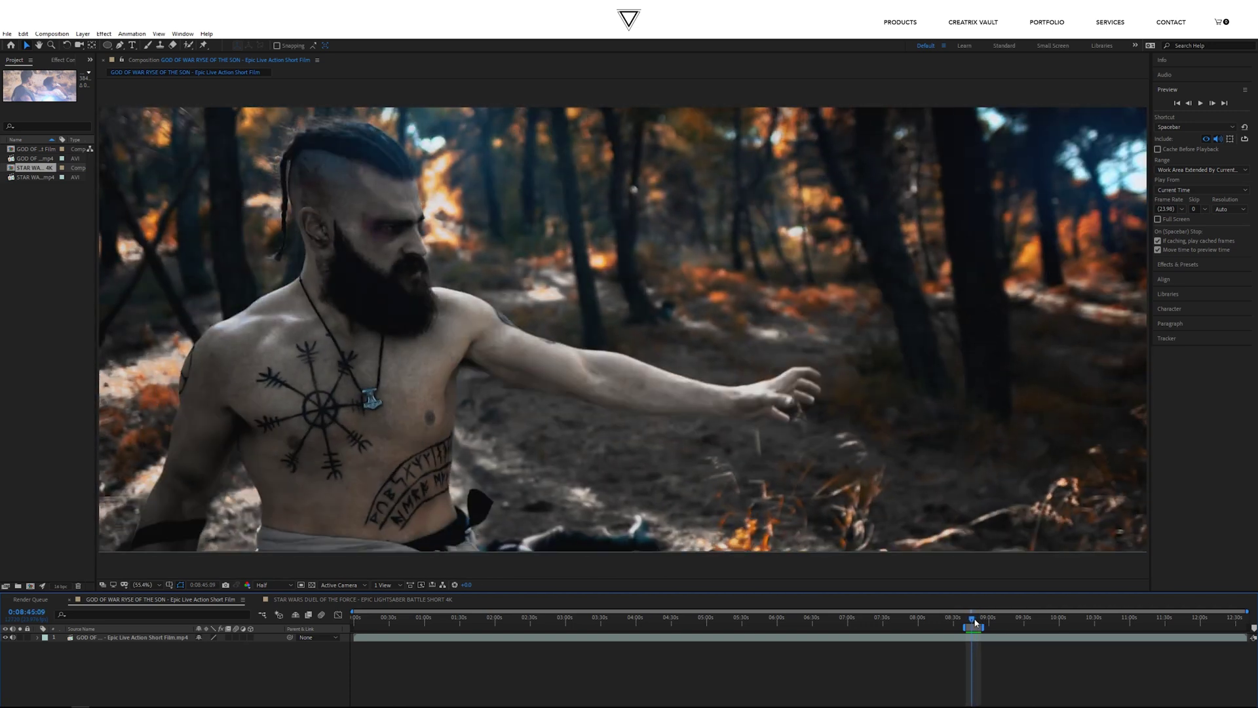
left_click_drag(975, 621, 974, 622)
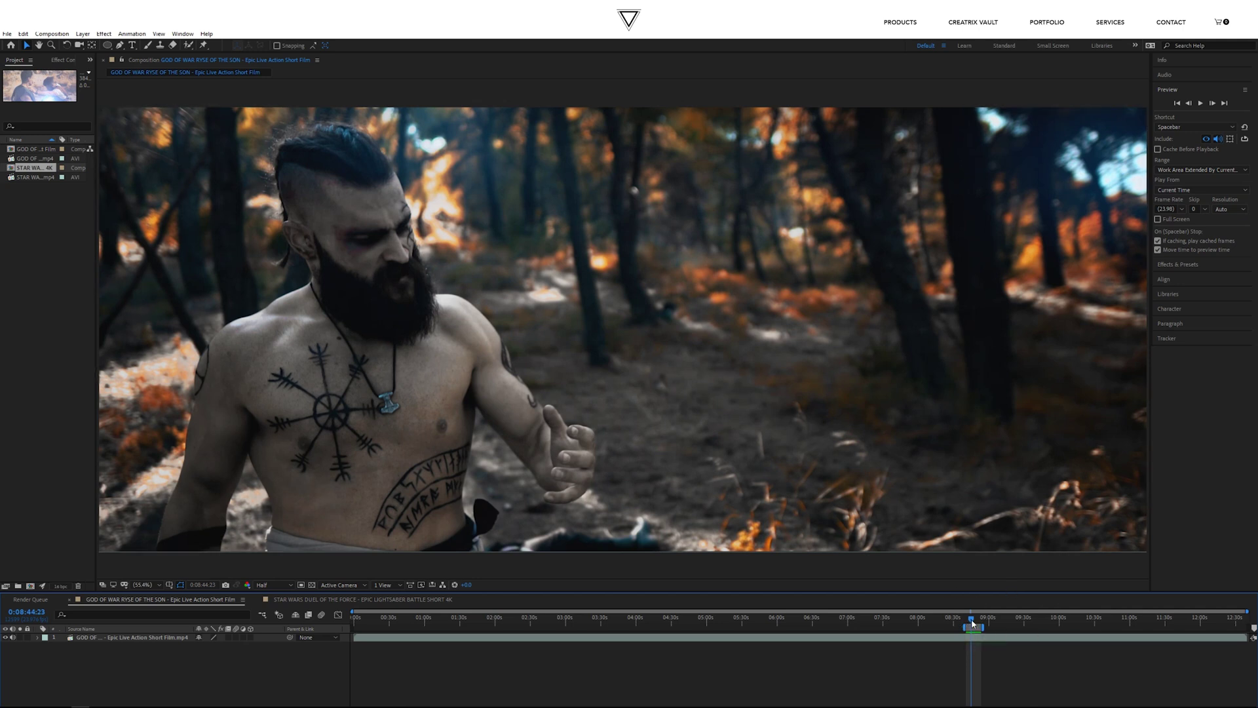
left_click_drag(973, 622, 960, 624)
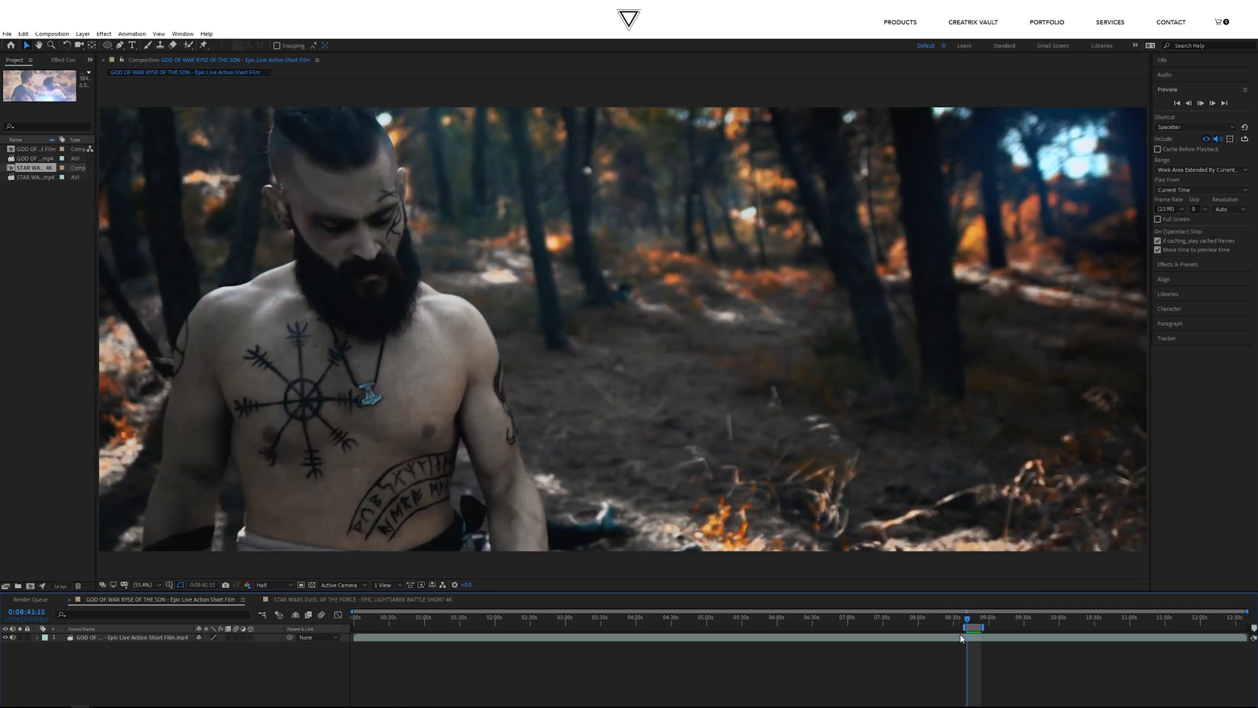
key("space")
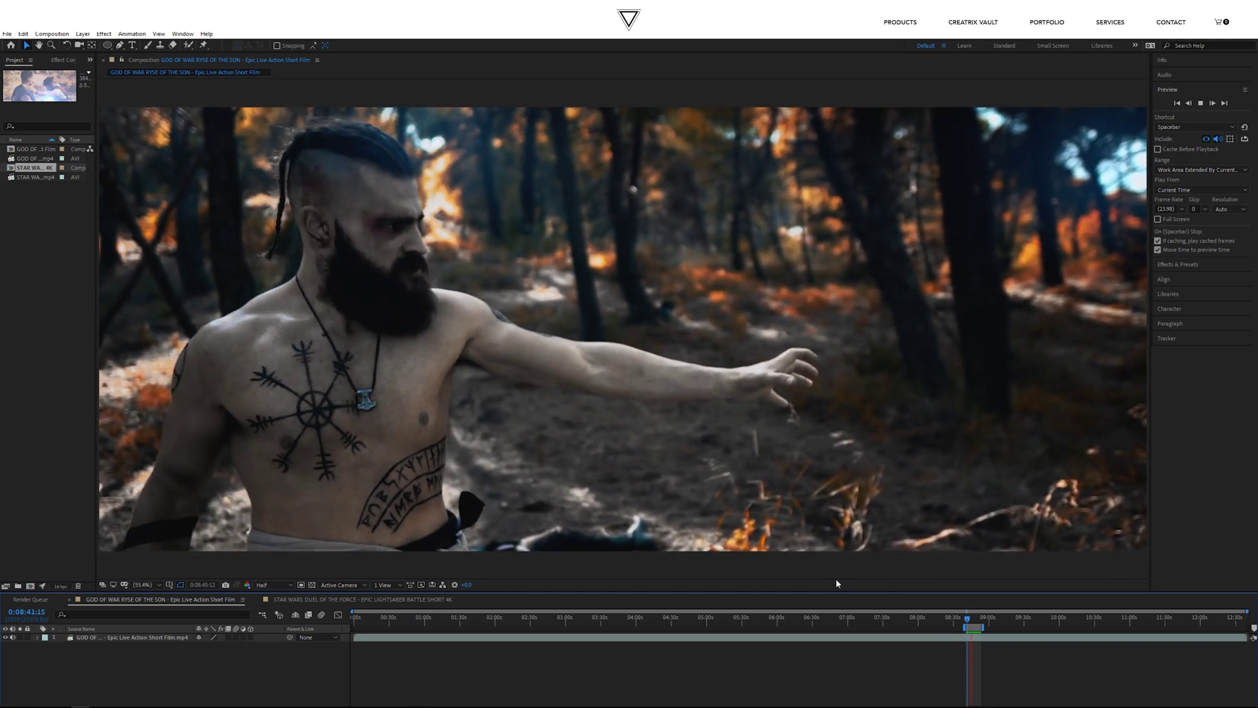
key("space")
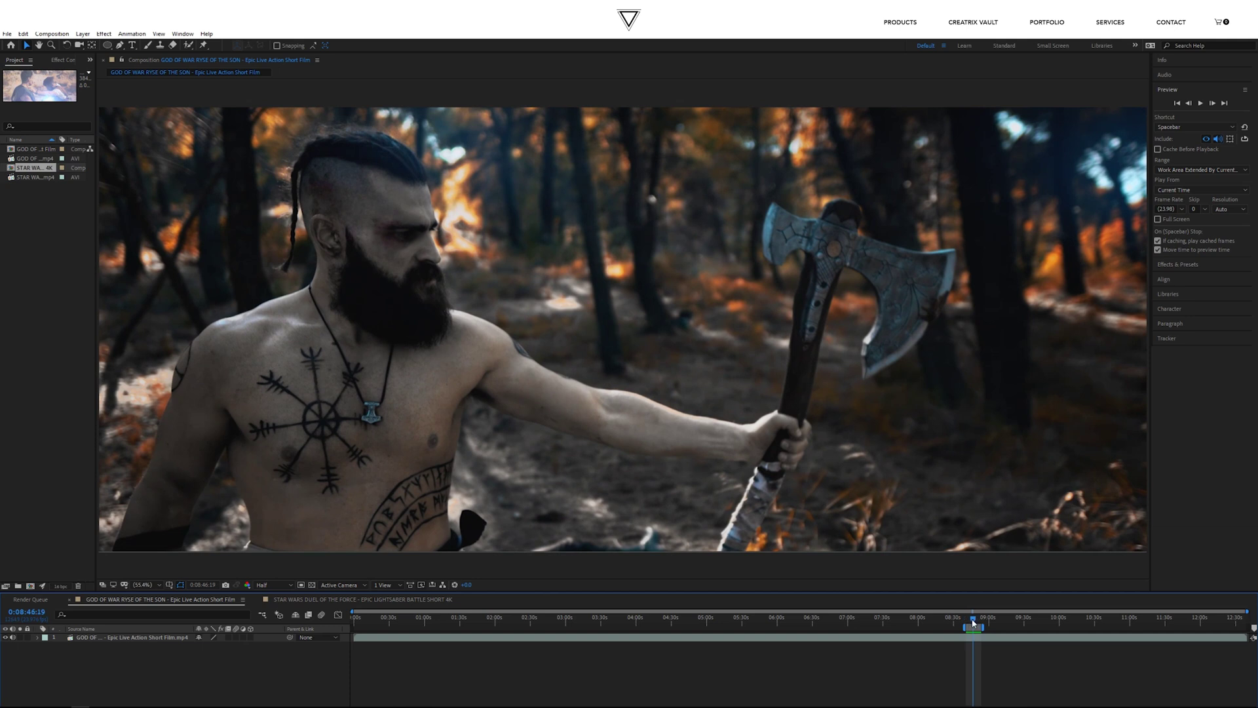
- Replay the catch from 0:08:45:09, inspect frames to 0:08:46:05, then open the Star Wars duel comp
left_click_drag(975, 624, 971, 625)
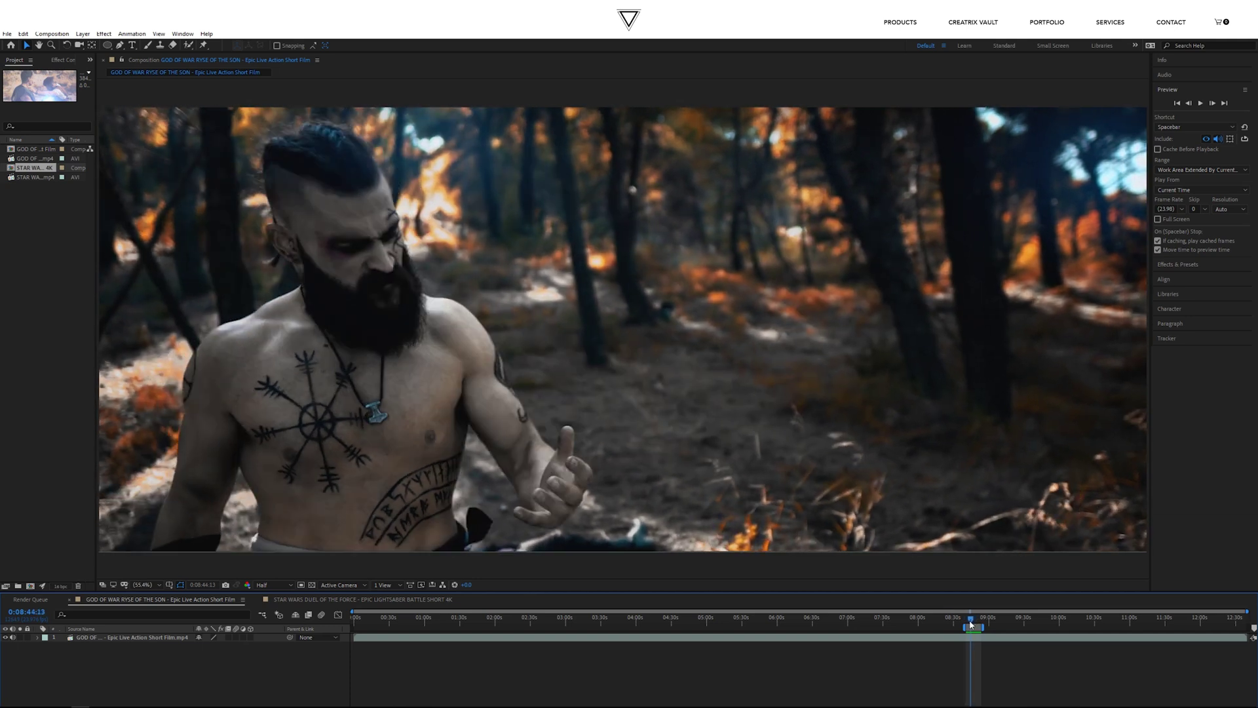
key("space")
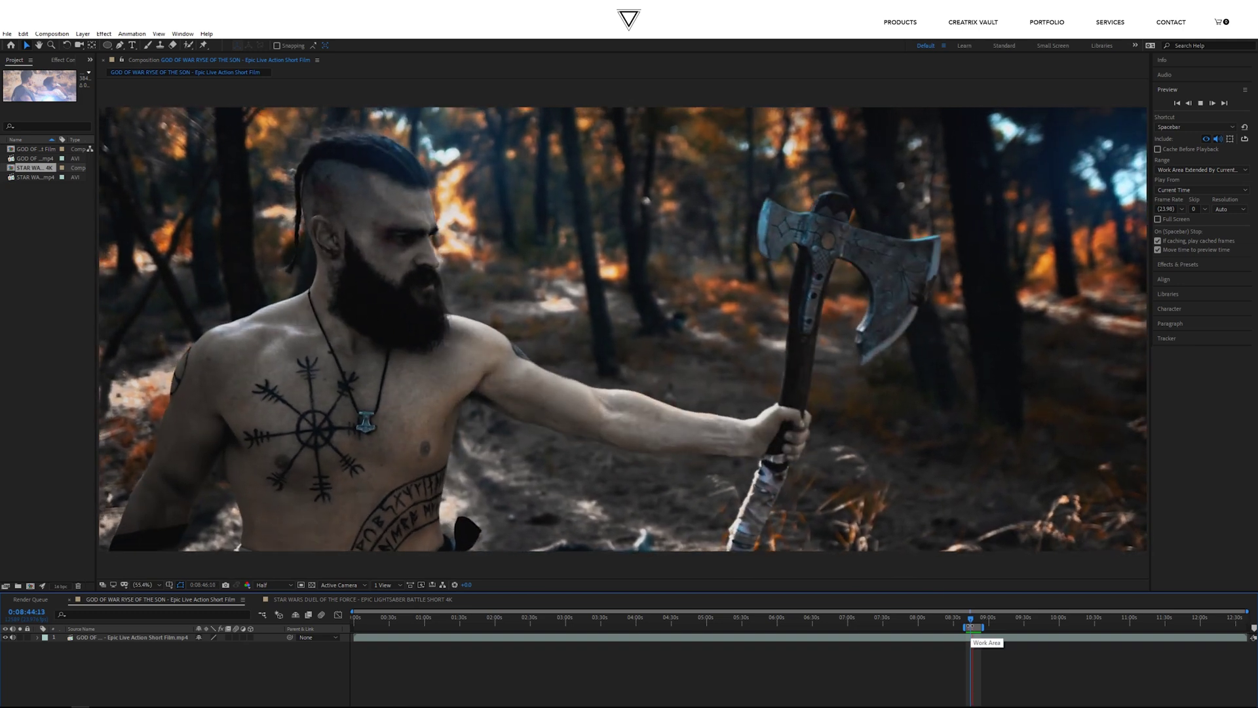
key("space")
left_click(973, 623)
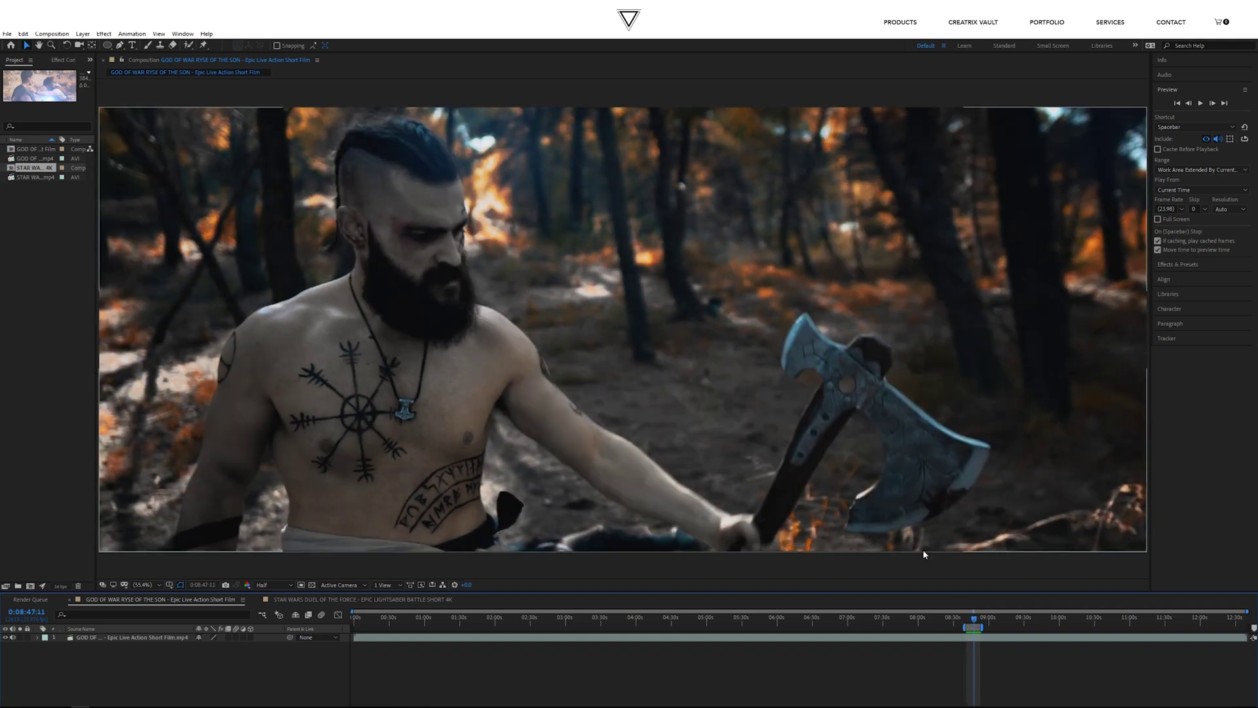
left_click(972, 619)
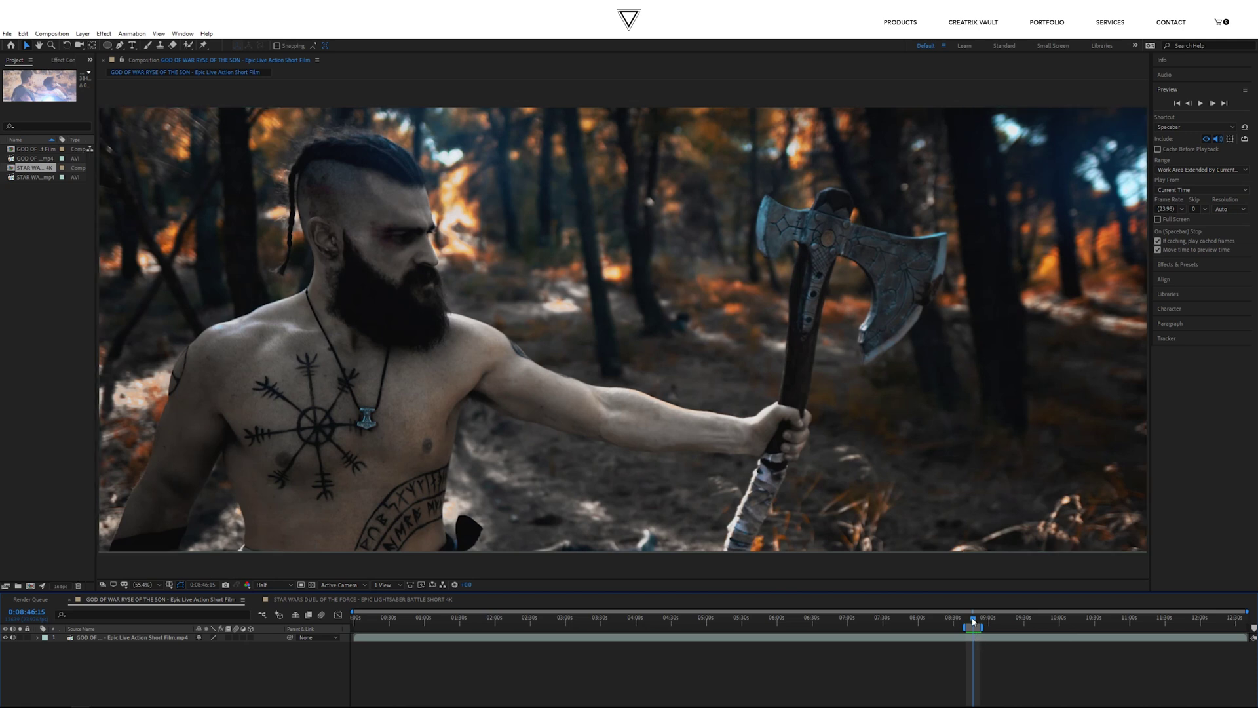
left_click_drag(973, 620, 972, 621)
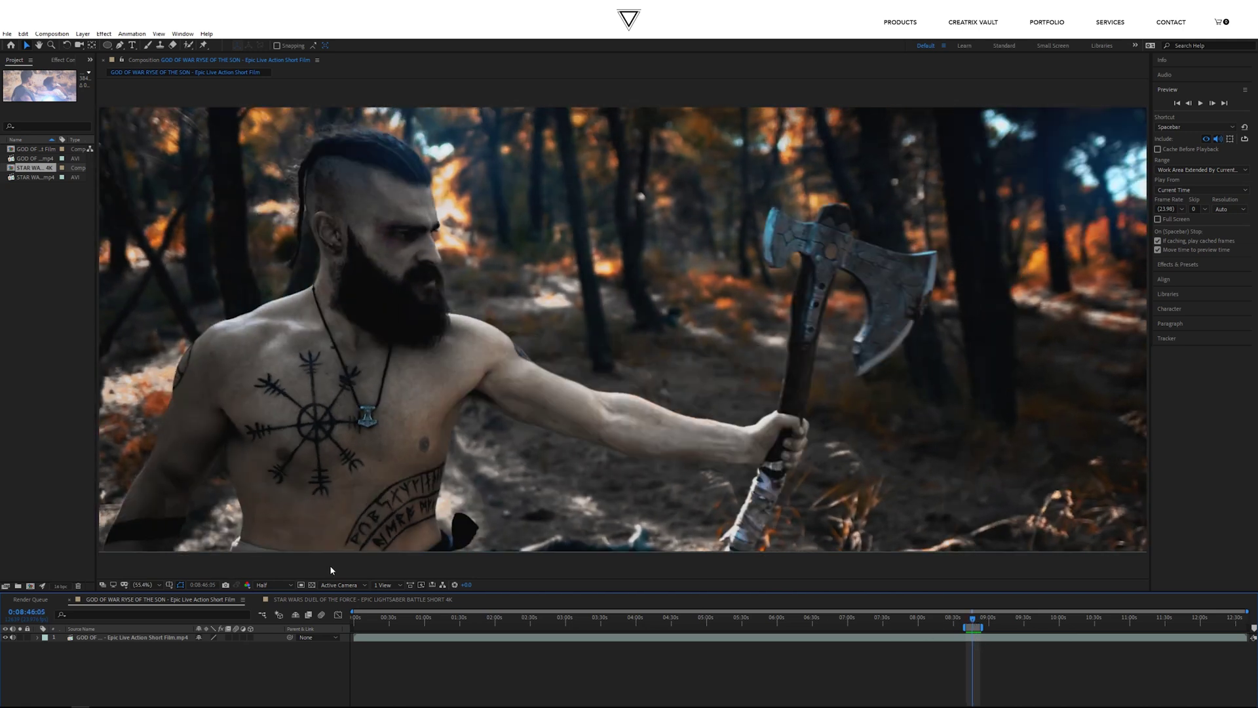
left_click(293, 599)
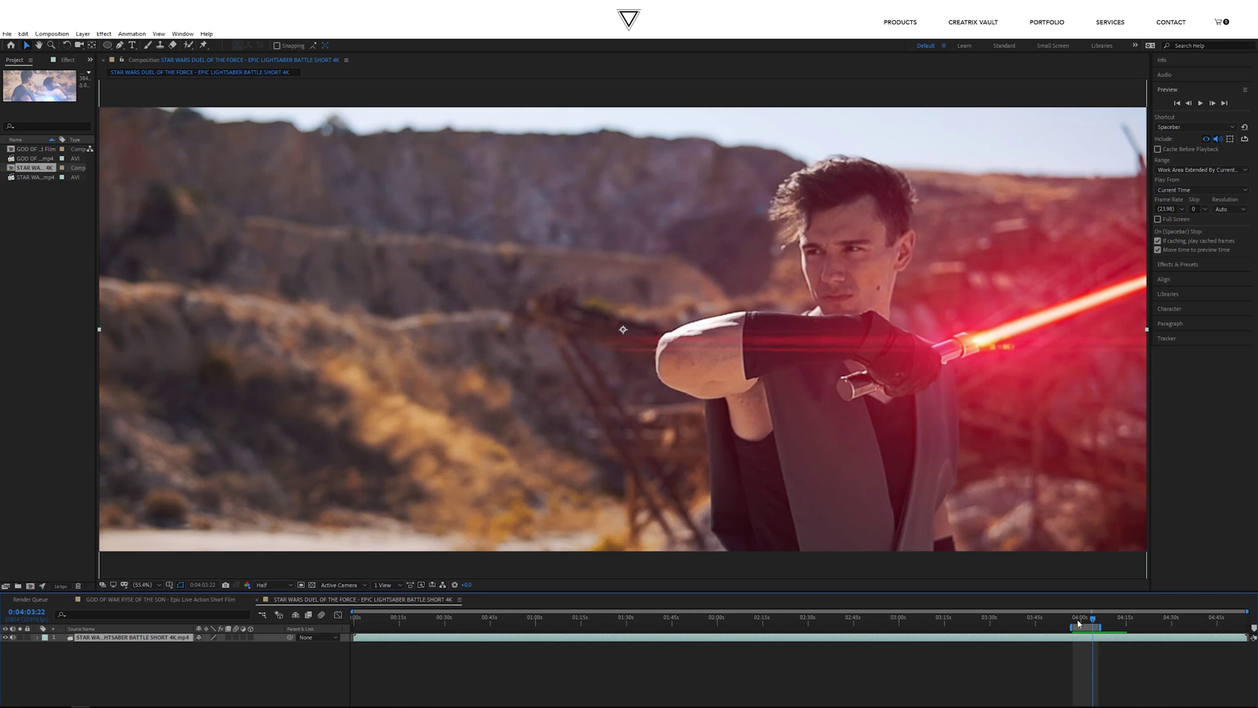
- Preview the duel from 0:03:57:14, stopping at 0:03:59:09
left_click_drag(1079, 623, 1073, 623)
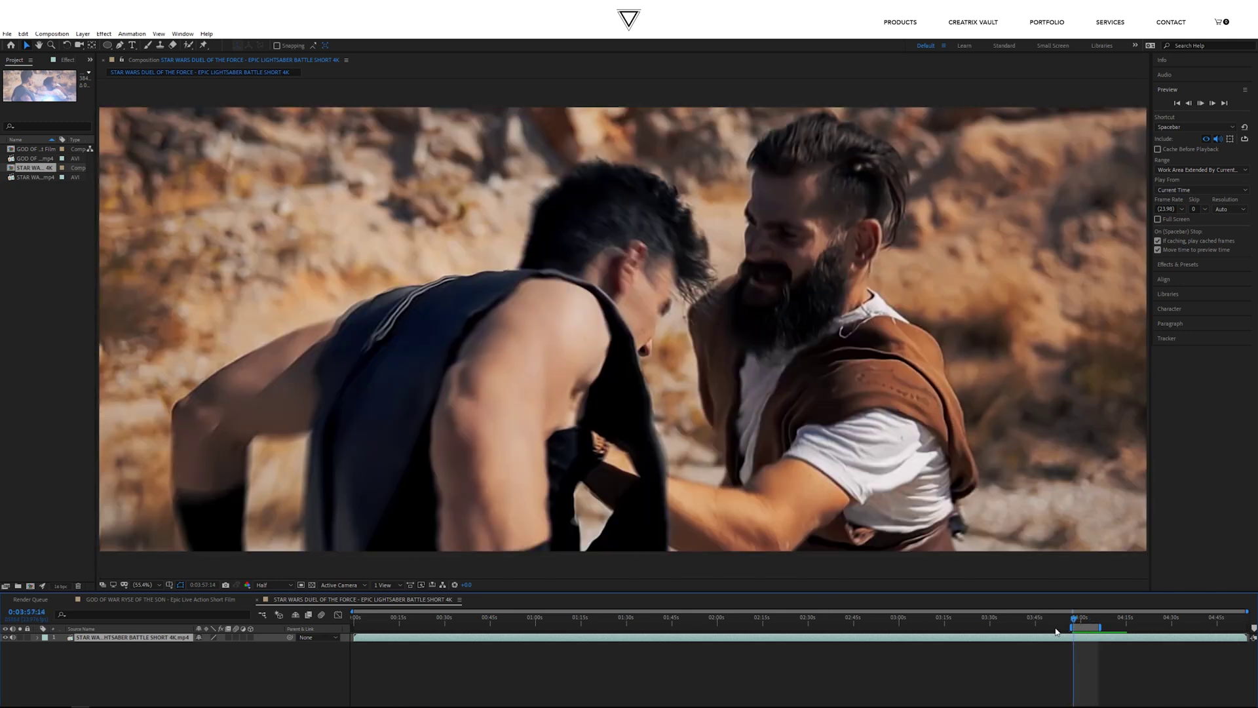
key("space")
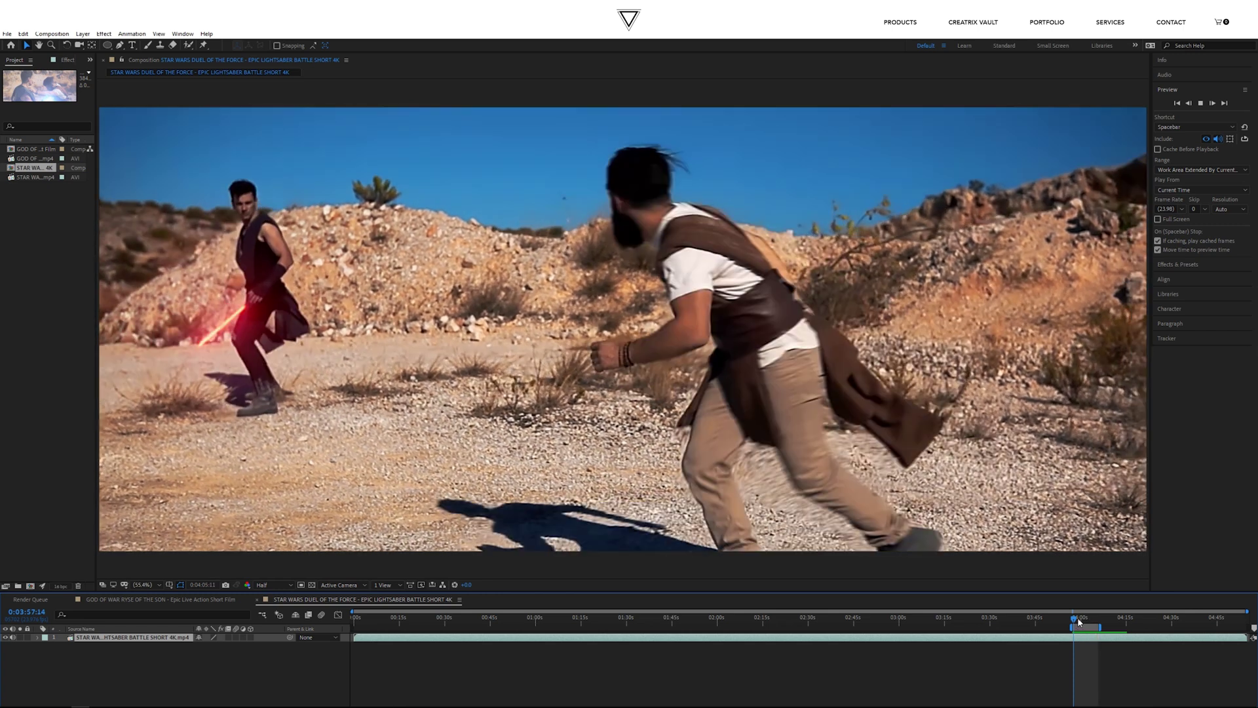
left_click(1079, 621)
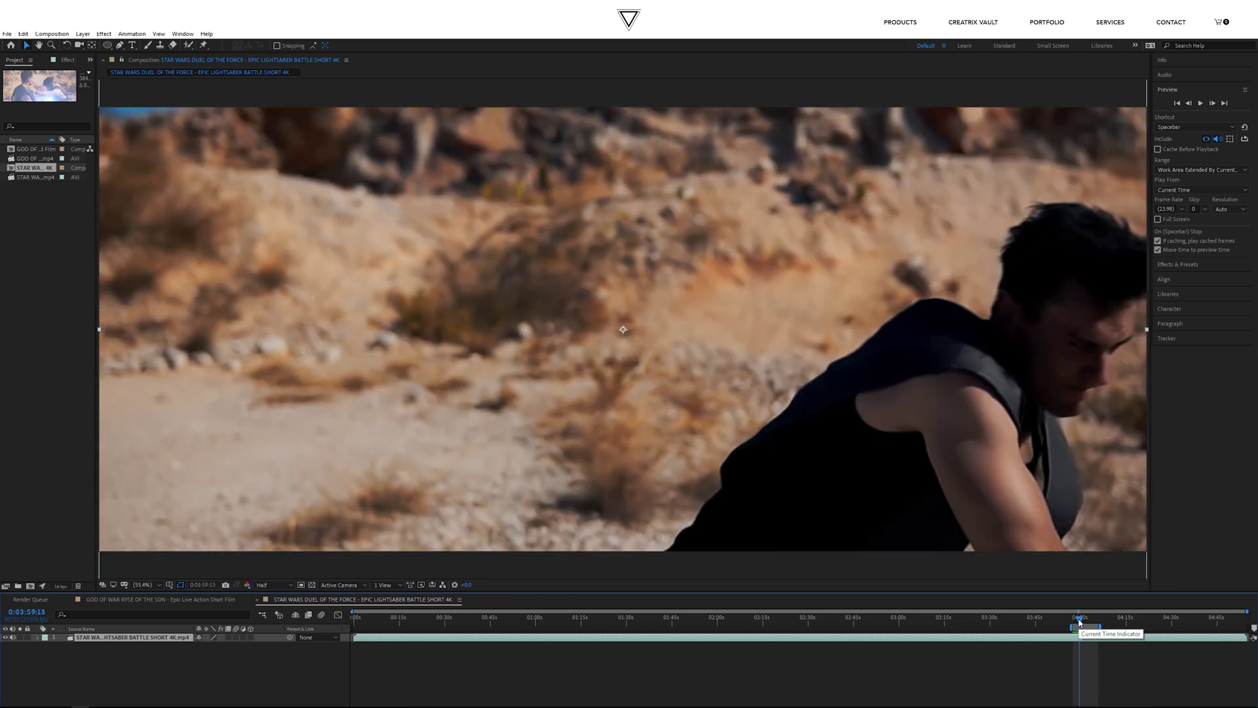
- Replay the lightsaber recall from 0:04:00:01, then return the duel comp to 0:03:59:17
left_click(1081, 623)
left_click(1080, 623)
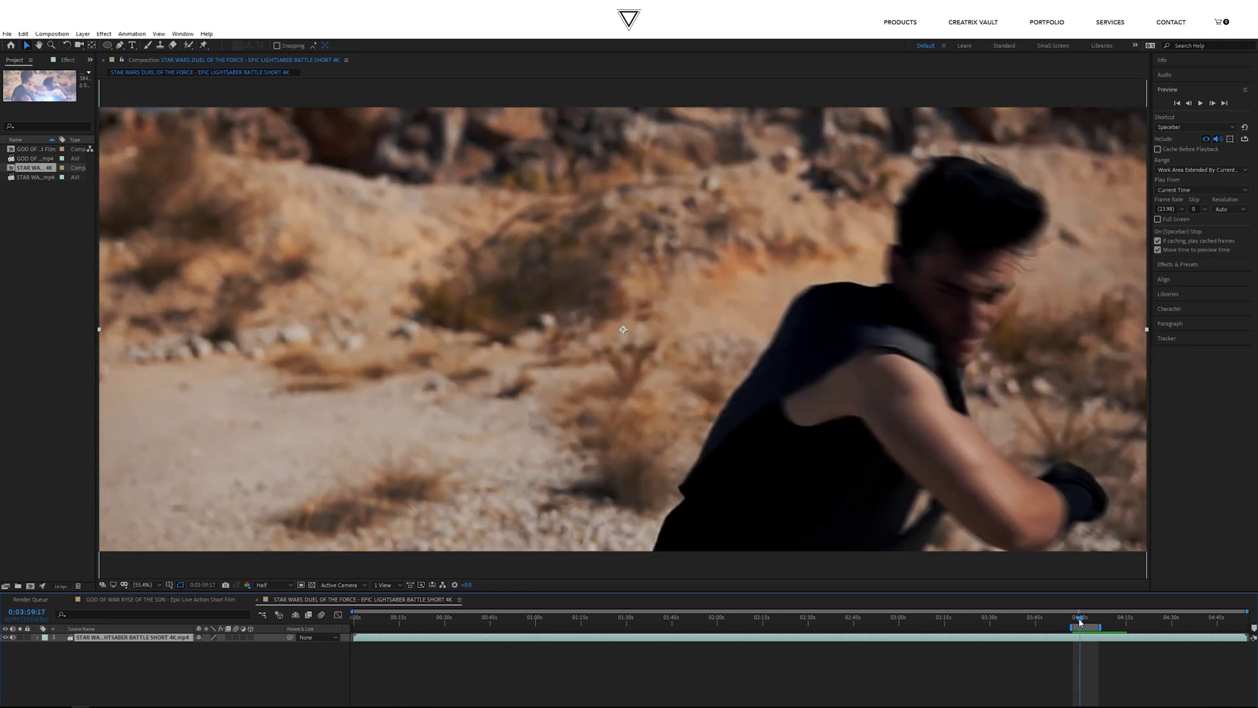
left_click(1080, 623)
key("space")
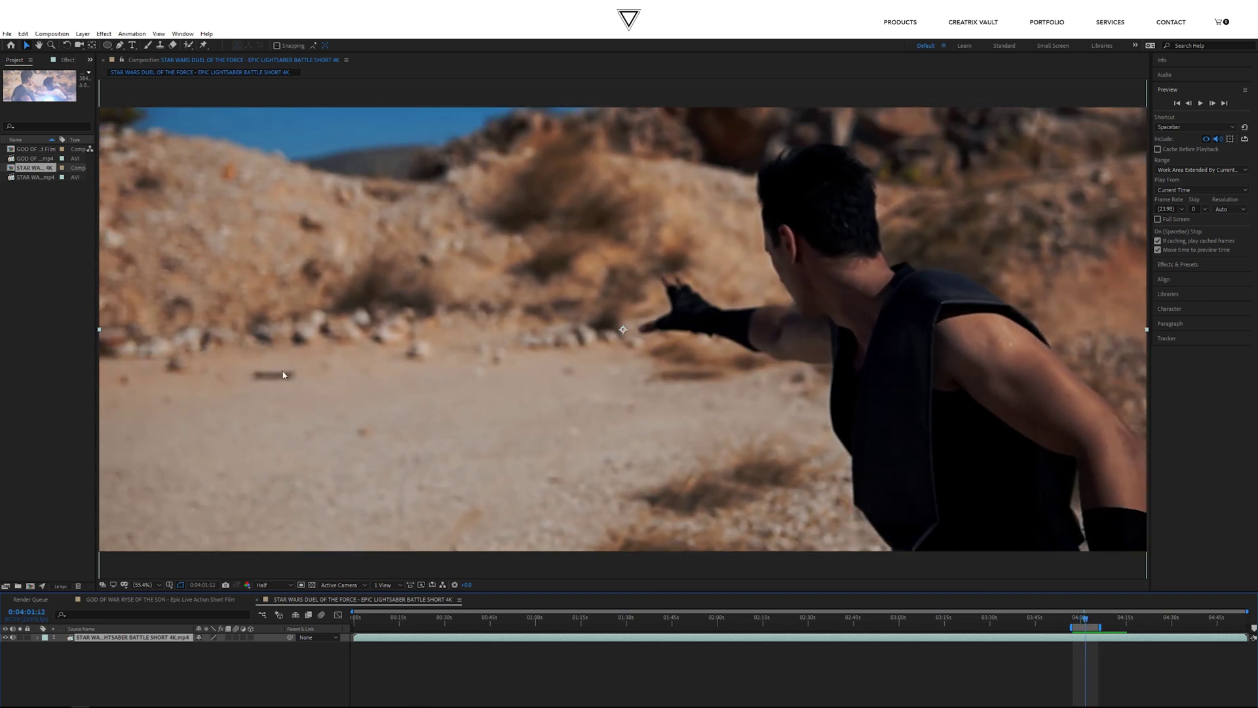
left_click(200, 600)
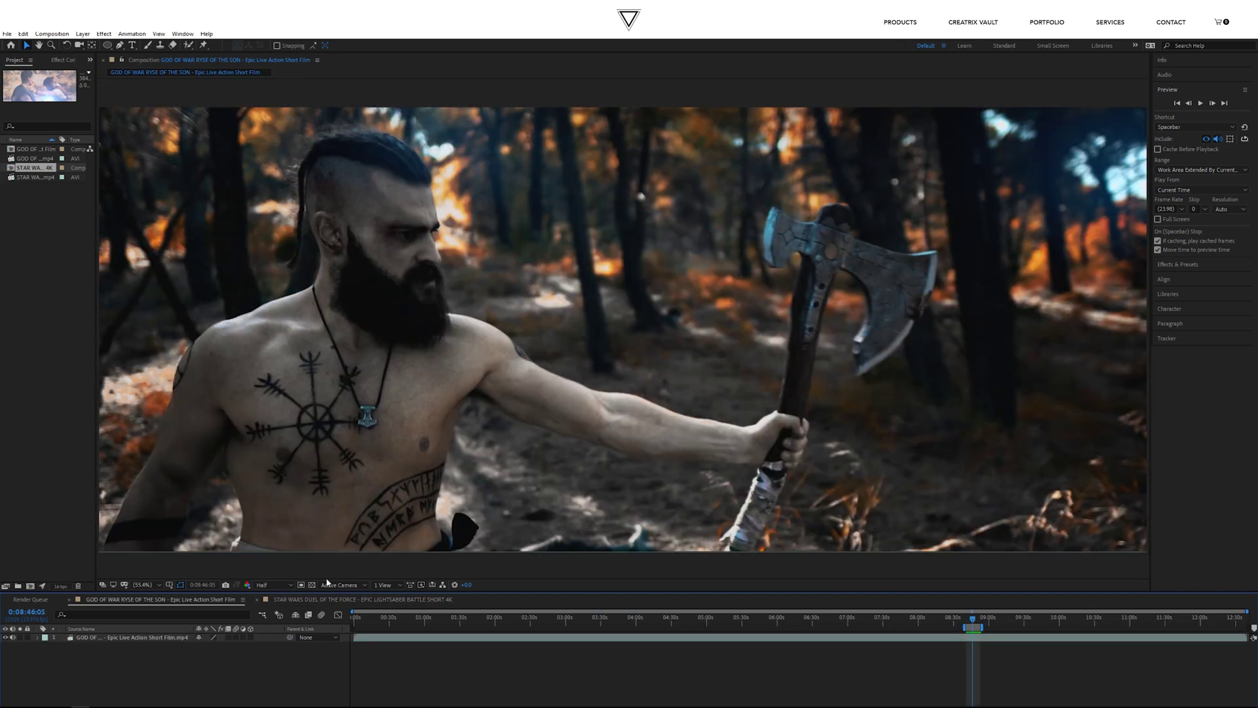
left_click(367, 602)
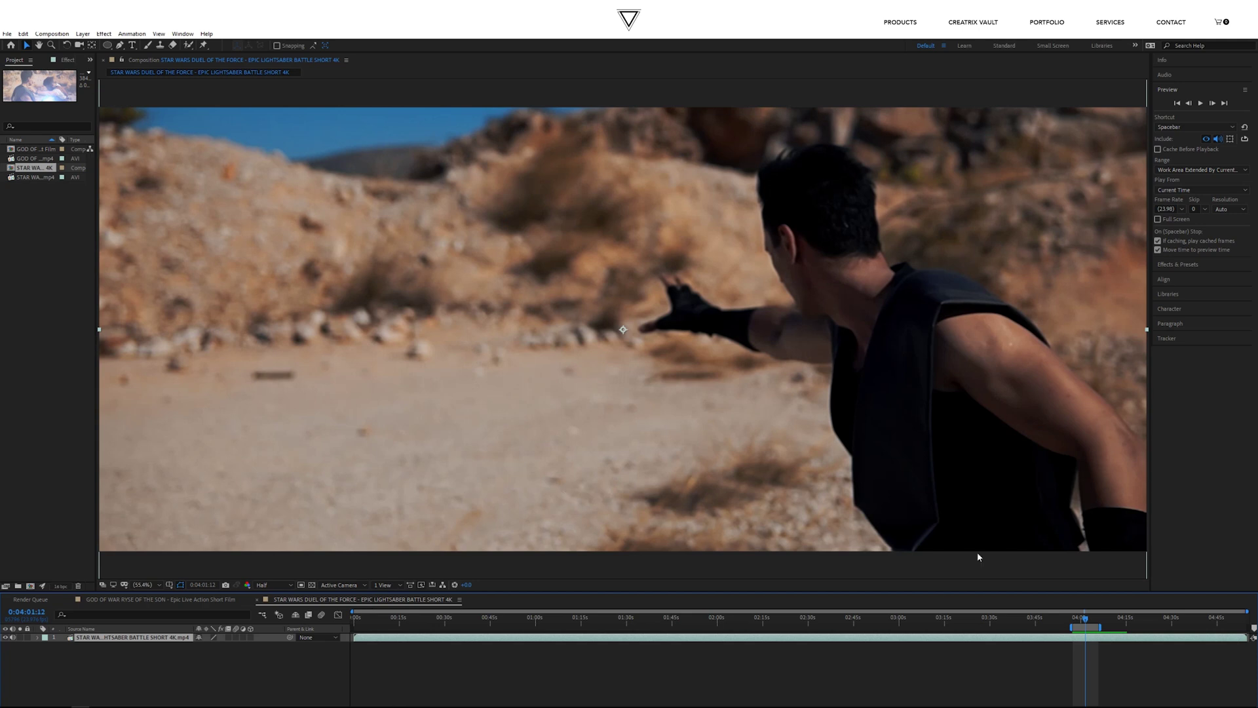
left_click_drag(1083, 623, 1089, 624)
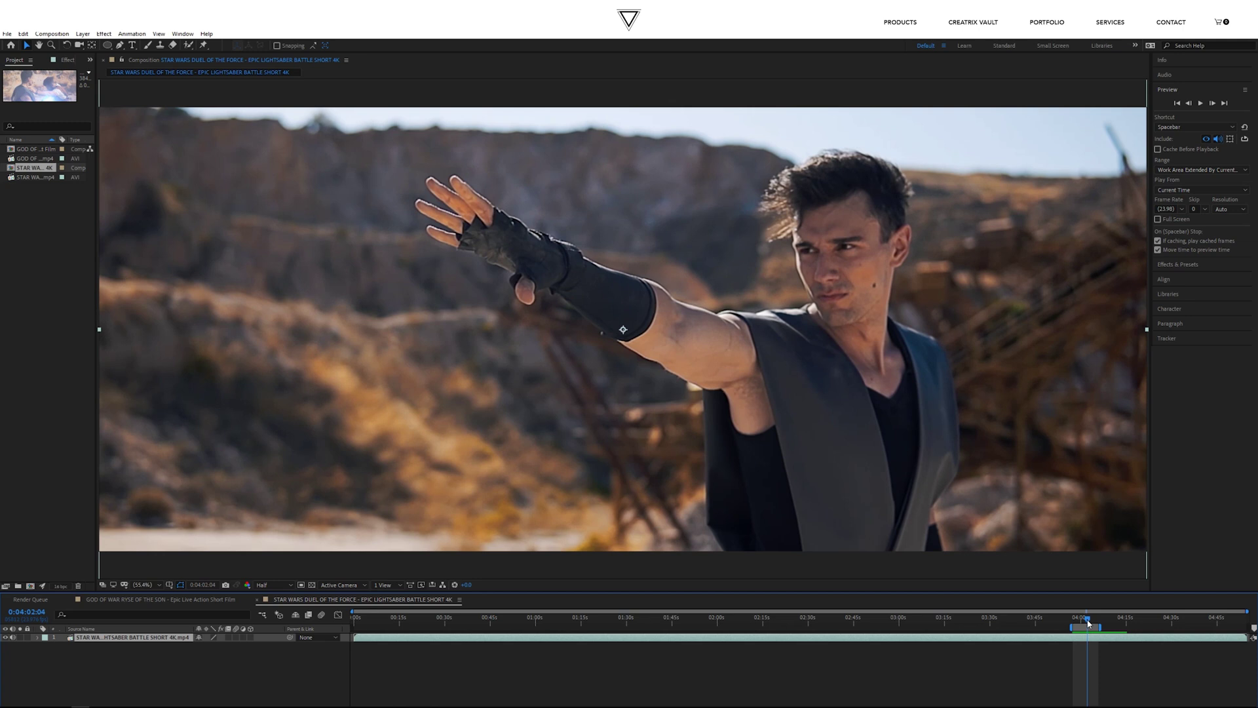
- Park the playhead at 0:04:01:20 and select the lightsaber clip layer
left_click_drag(1089, 623, 1092, 623)
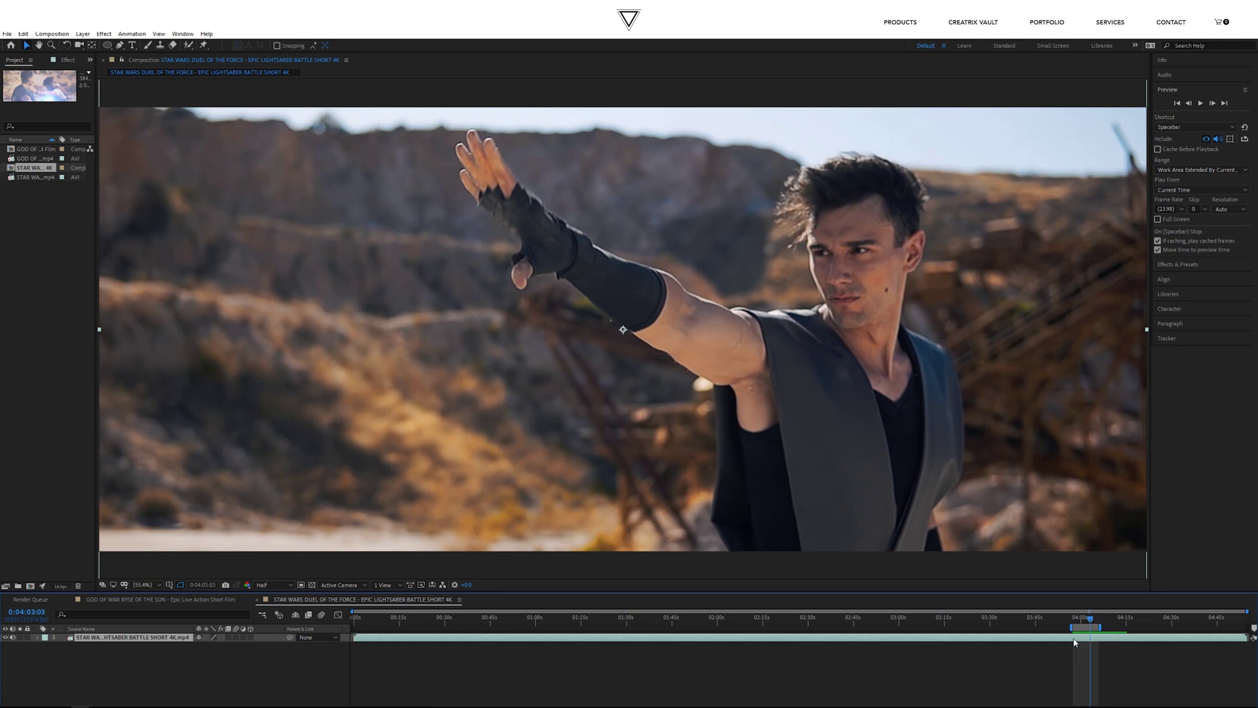
right_click(1081, 639)
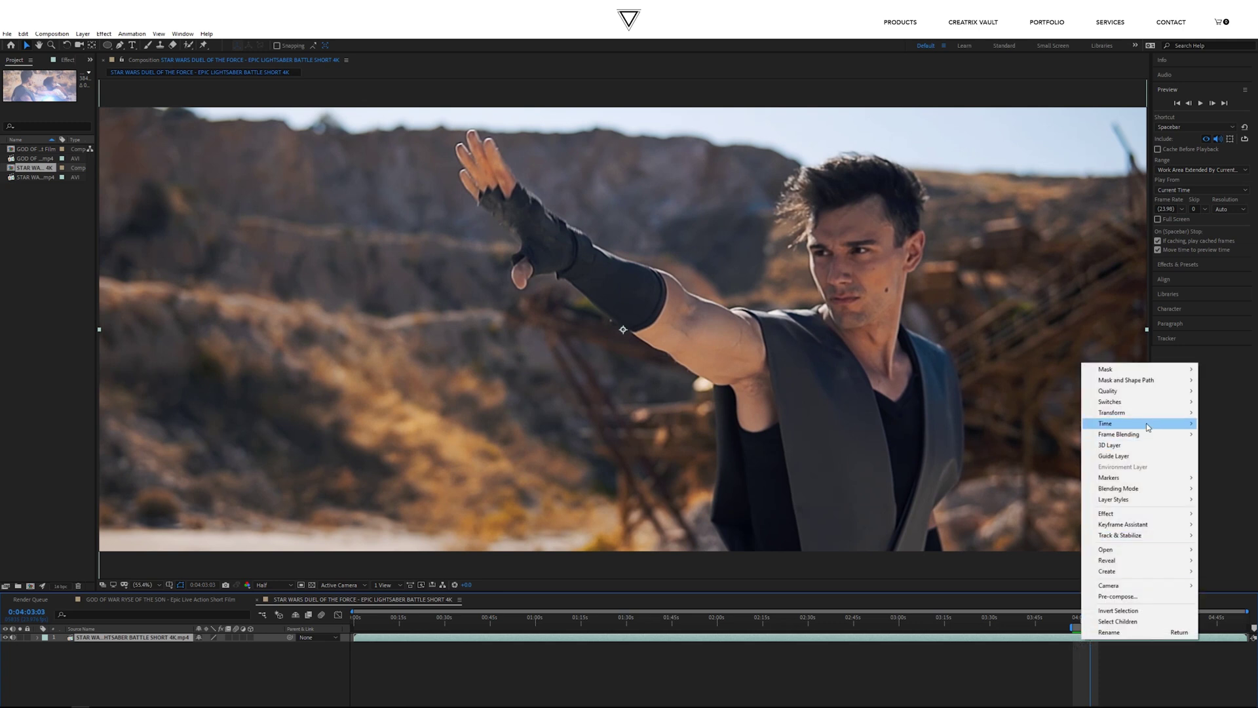
mouse_move(1145, 426)
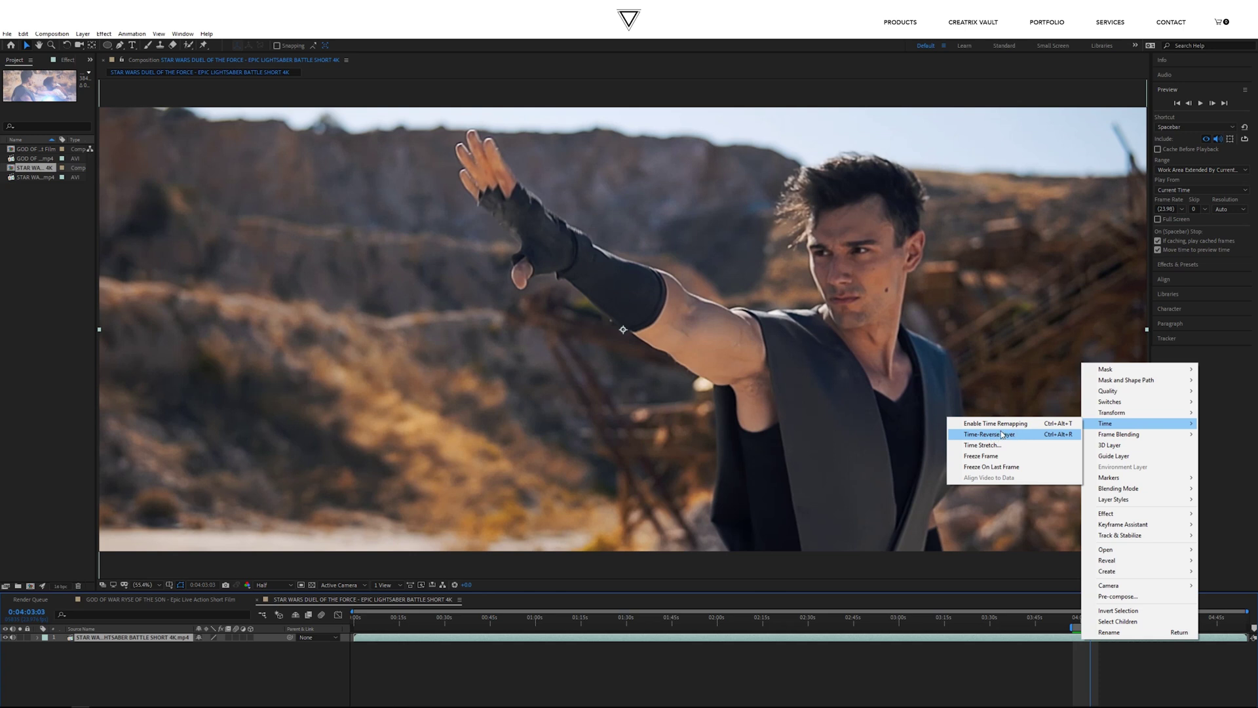
left_click(1051, 662)
left_click(1086, 622)
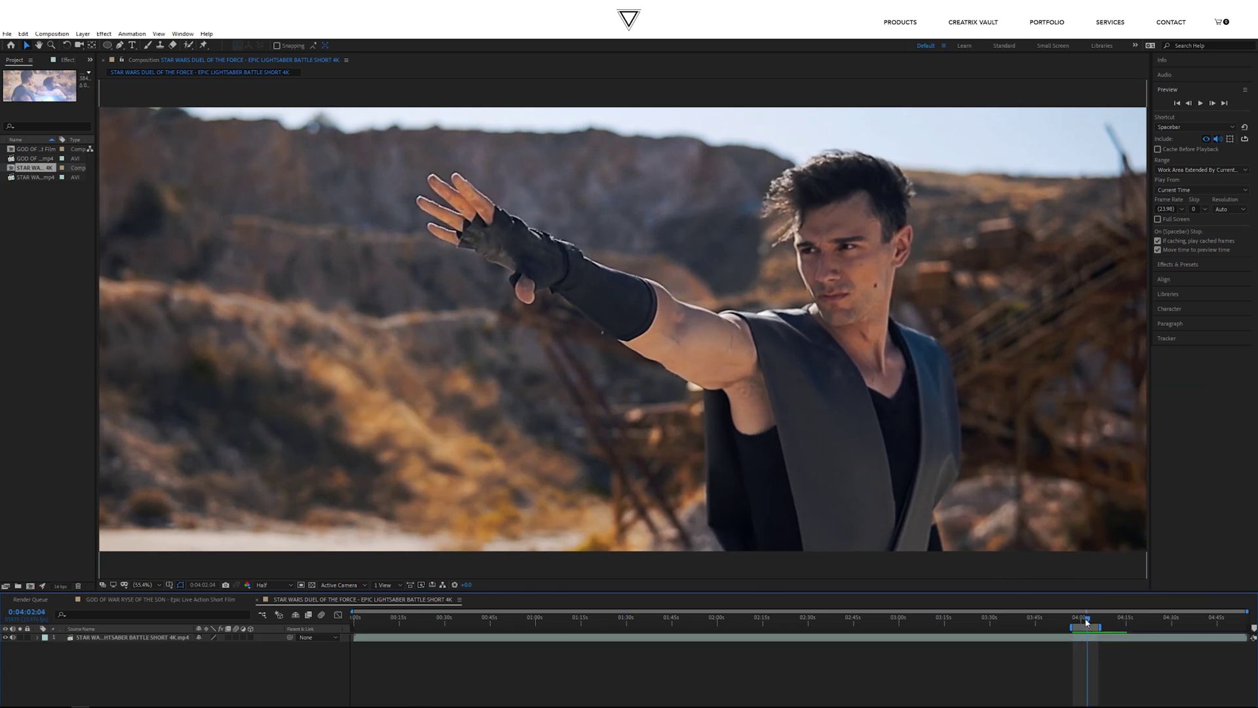
left_click_drag(1086, 621, 1078, 624)
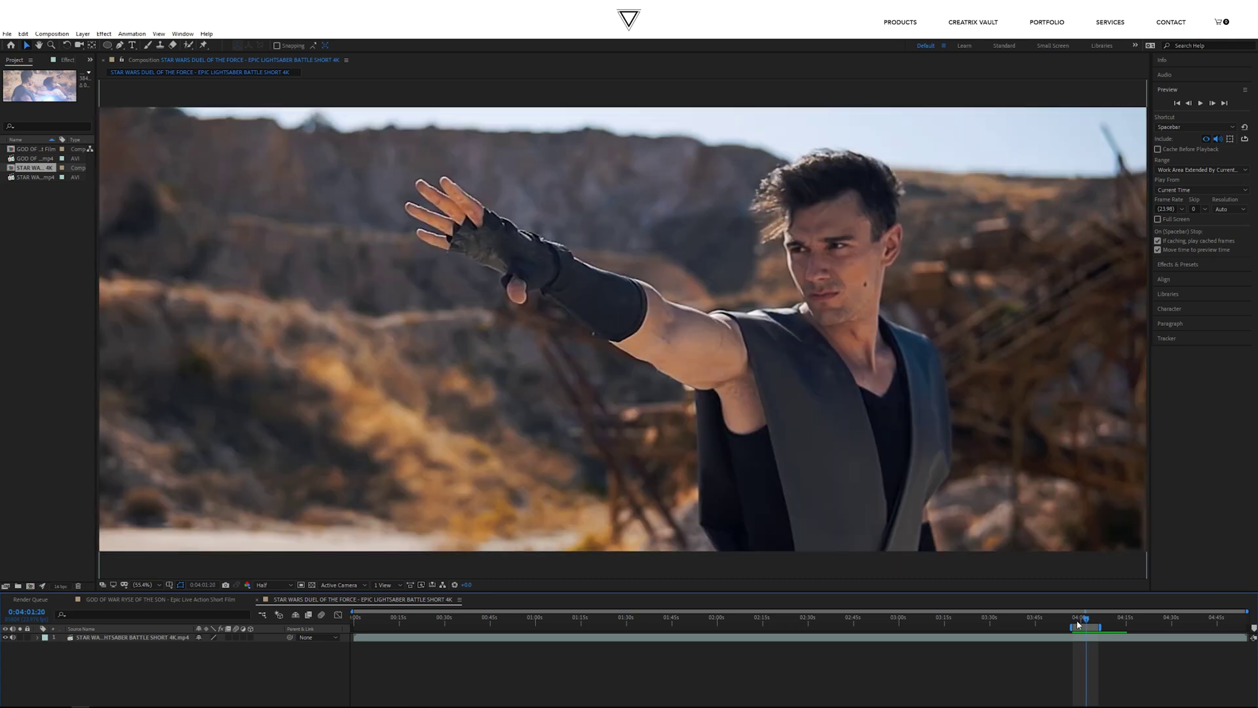
left_click(1118, 639)
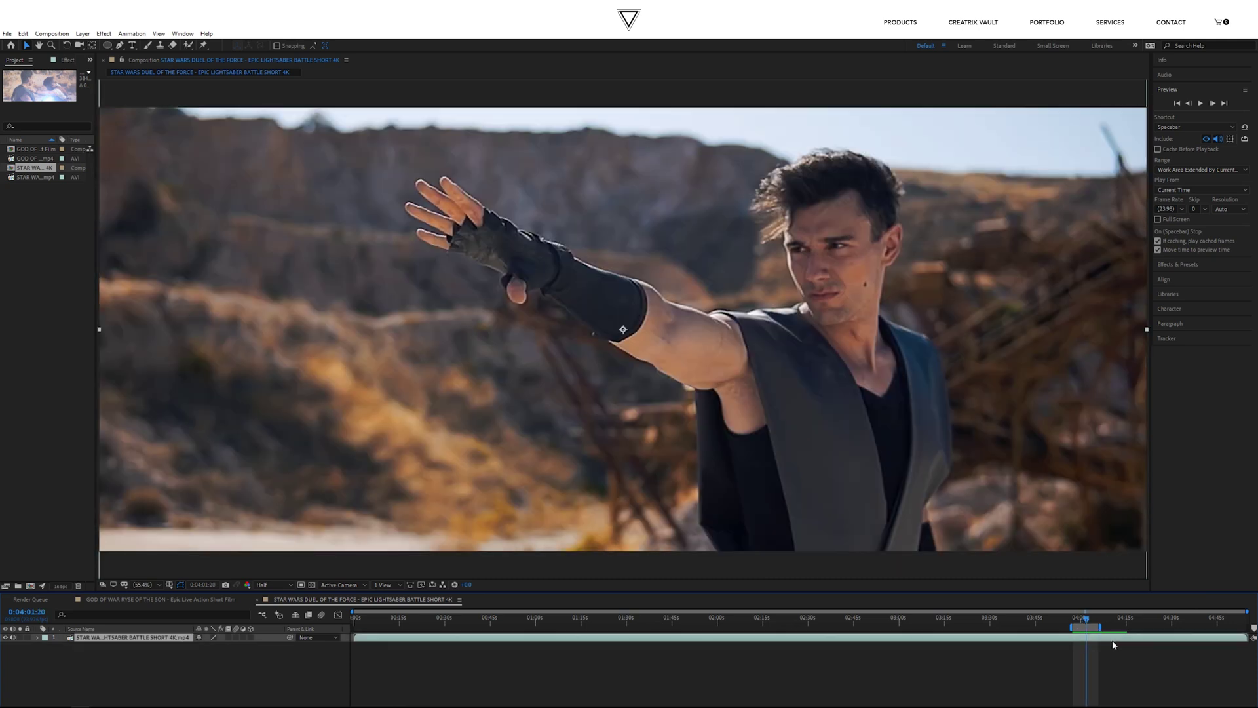
- Split the clip at 0:04:01:20, then split again at the next shot change
key("ctrl+shift+d")
left_click_drag(1088, 622, 1092, 625)
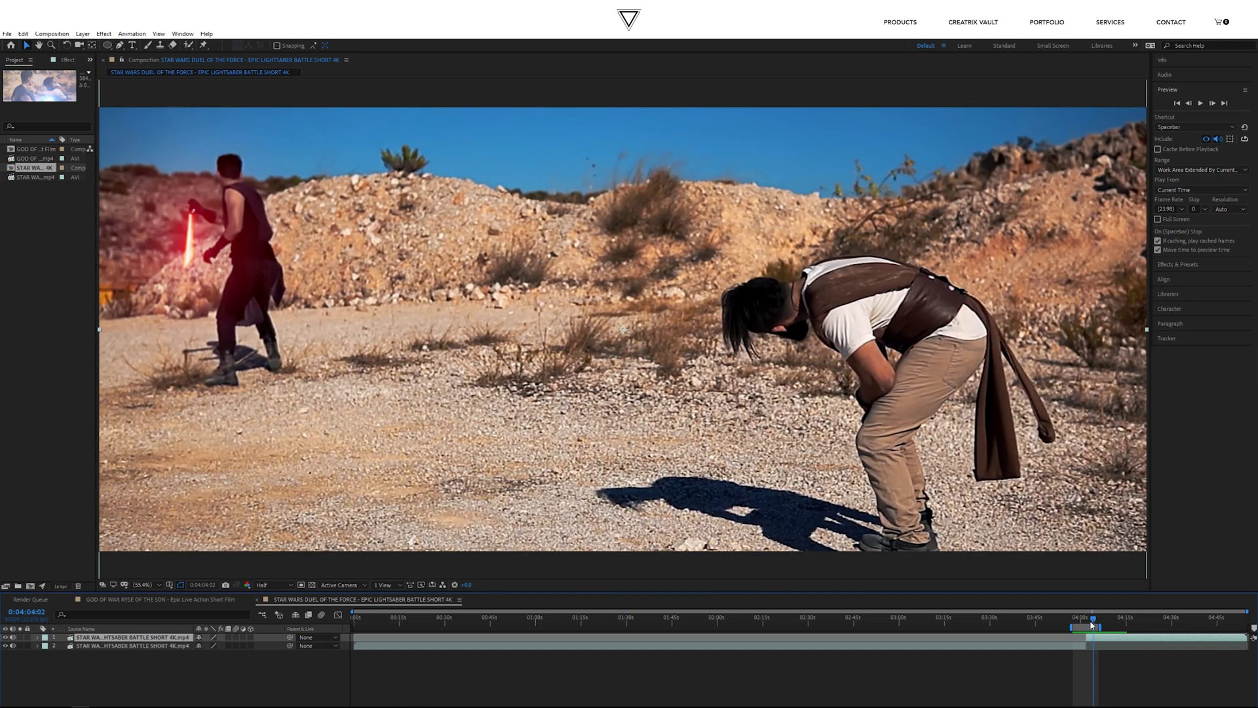
key("Page_Up")
key("Page_Down")
key("Page_Up")
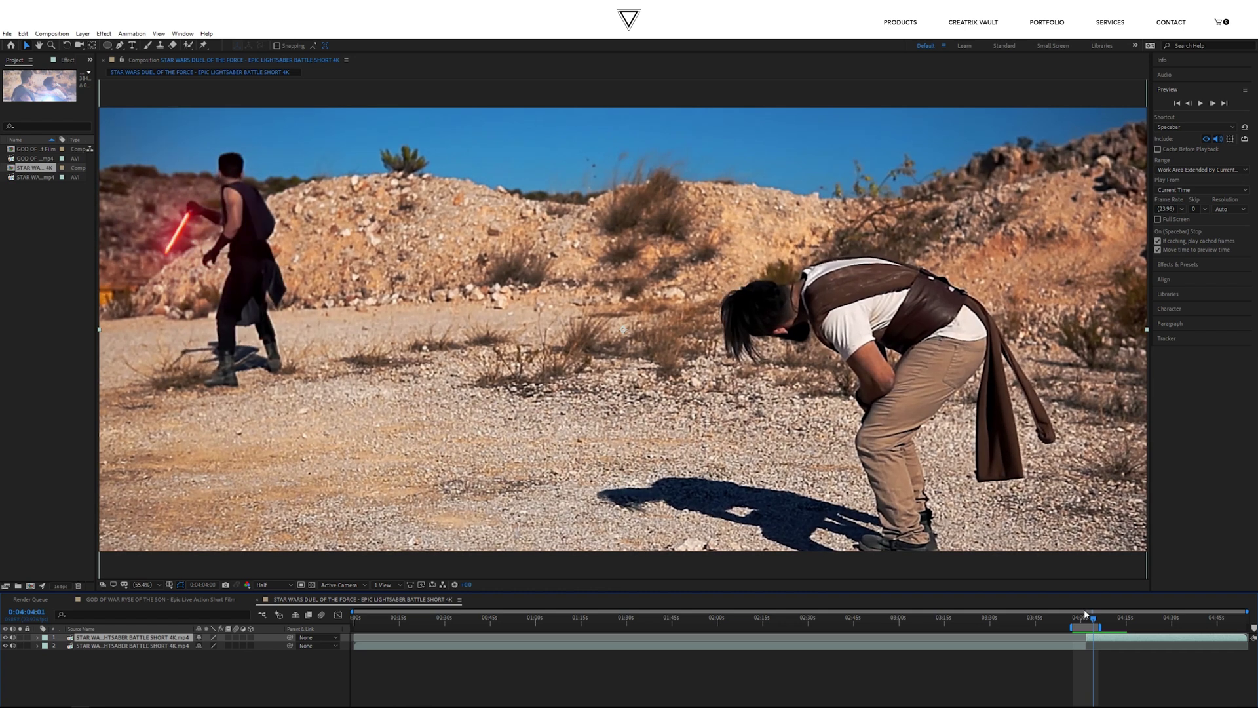
key("Page_Up")
key("Page_Down")
key("ctrl+shift+d")
- Review the split pieces from 0:04:00:01 and select the middle clip layer
left_click_drag(1093, 620, 1090, 624)
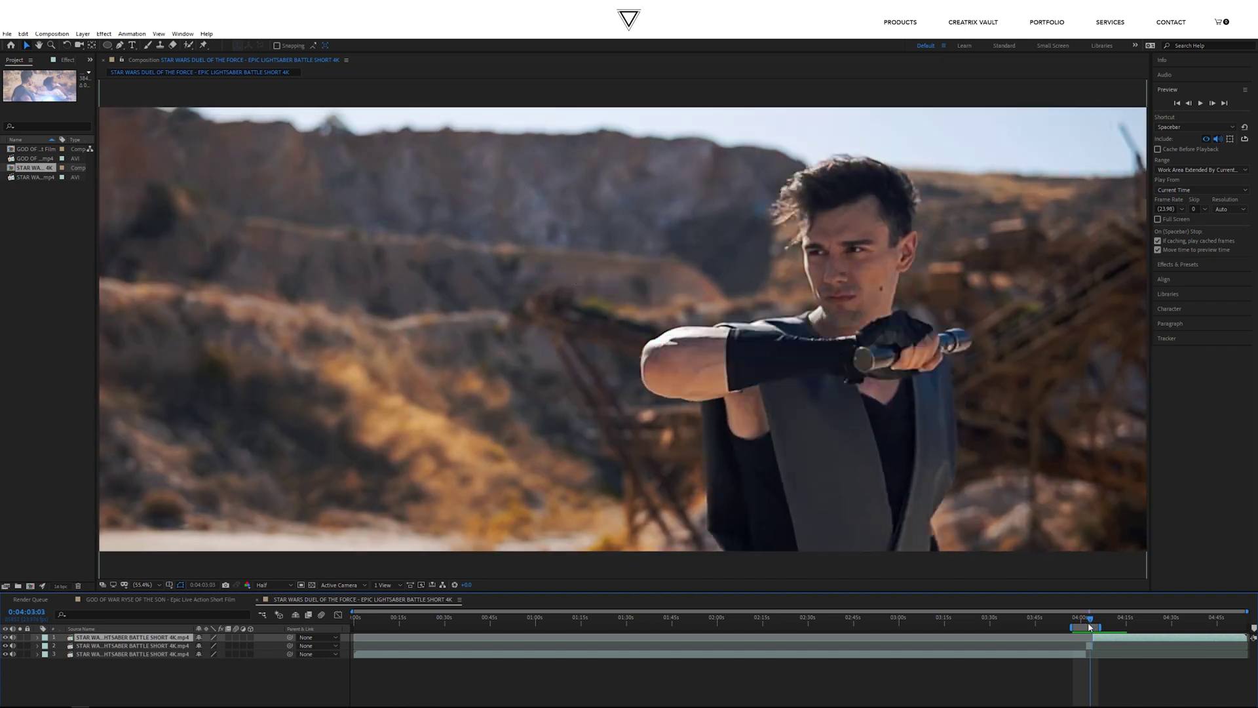
key("Page_Up")
key("Page_Up")
key("Page_Up")
key("Page_Up")
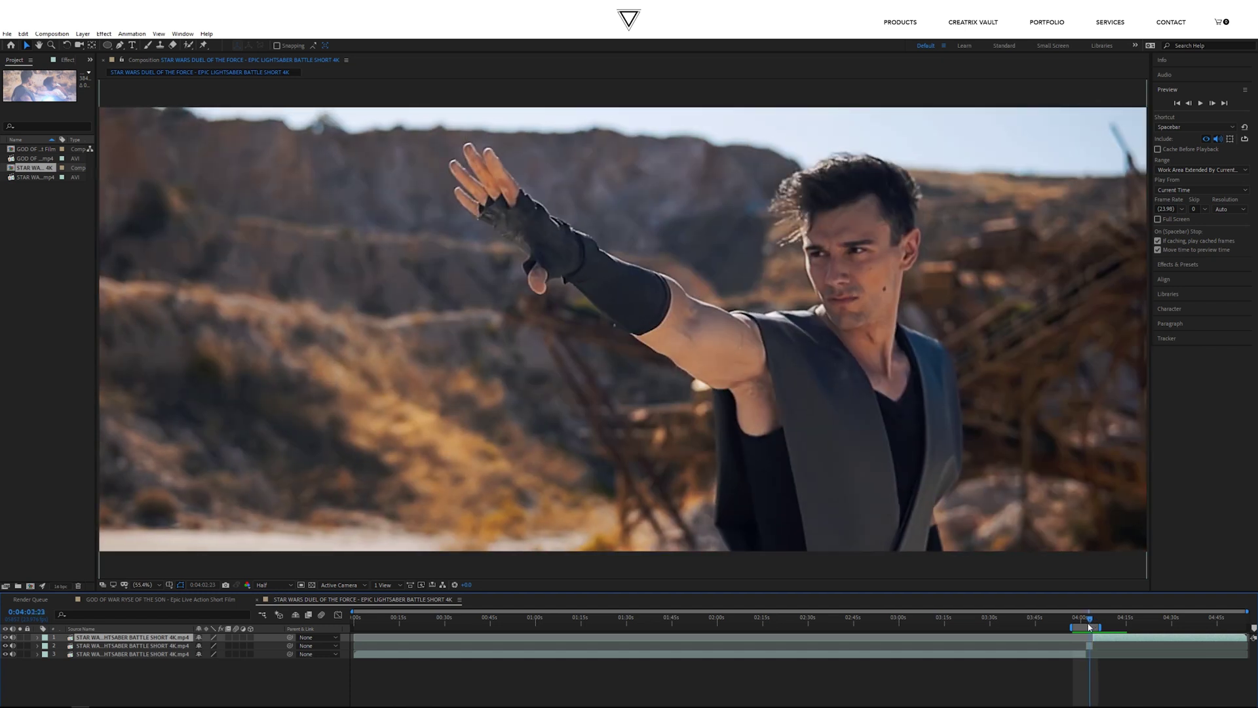
left_click_drag(1090, 627, 1087, 628)
key("space")
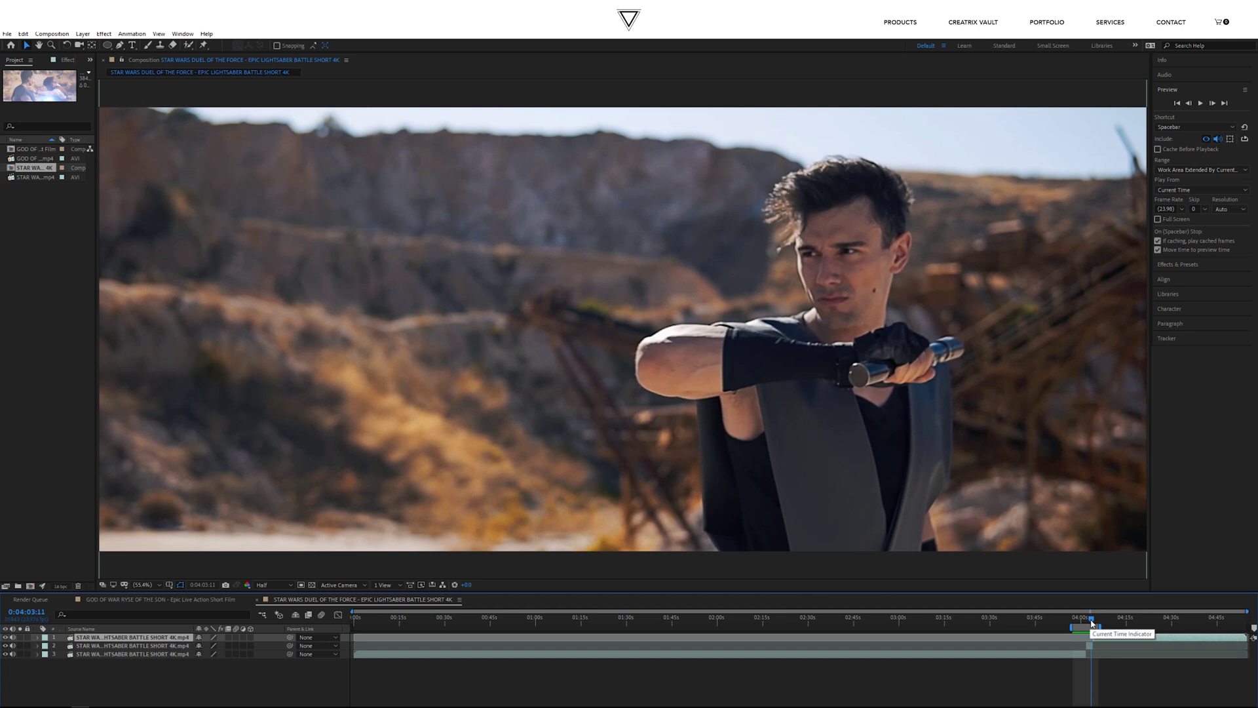
left_click_drag(1093, 624, 1095, 622)
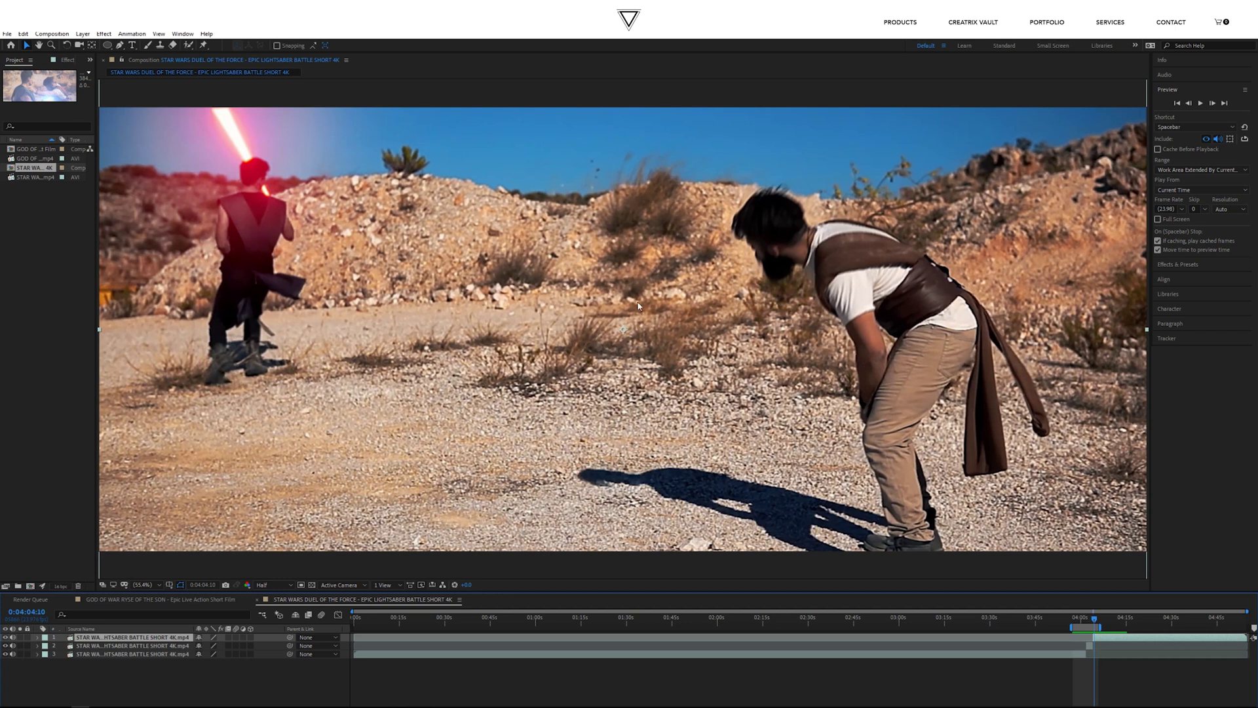
left_click_drag(1094, 626, 1082, 631)
key("space")
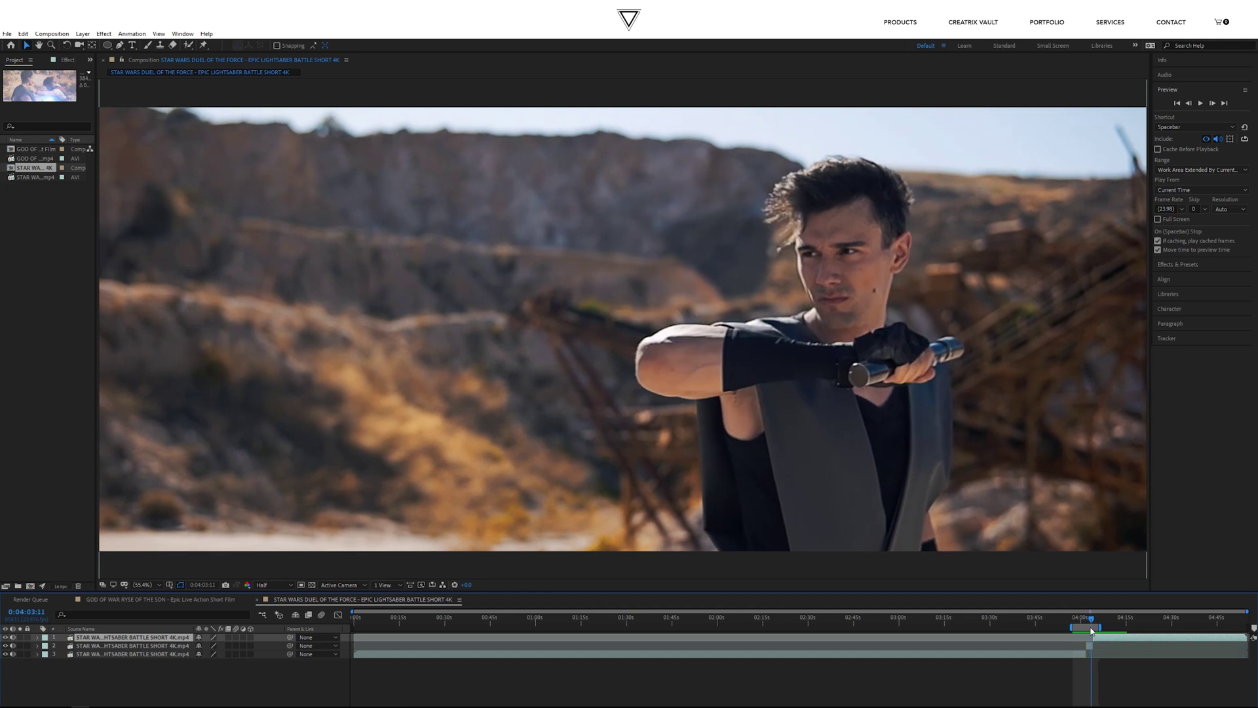
left_click(1090, 646)
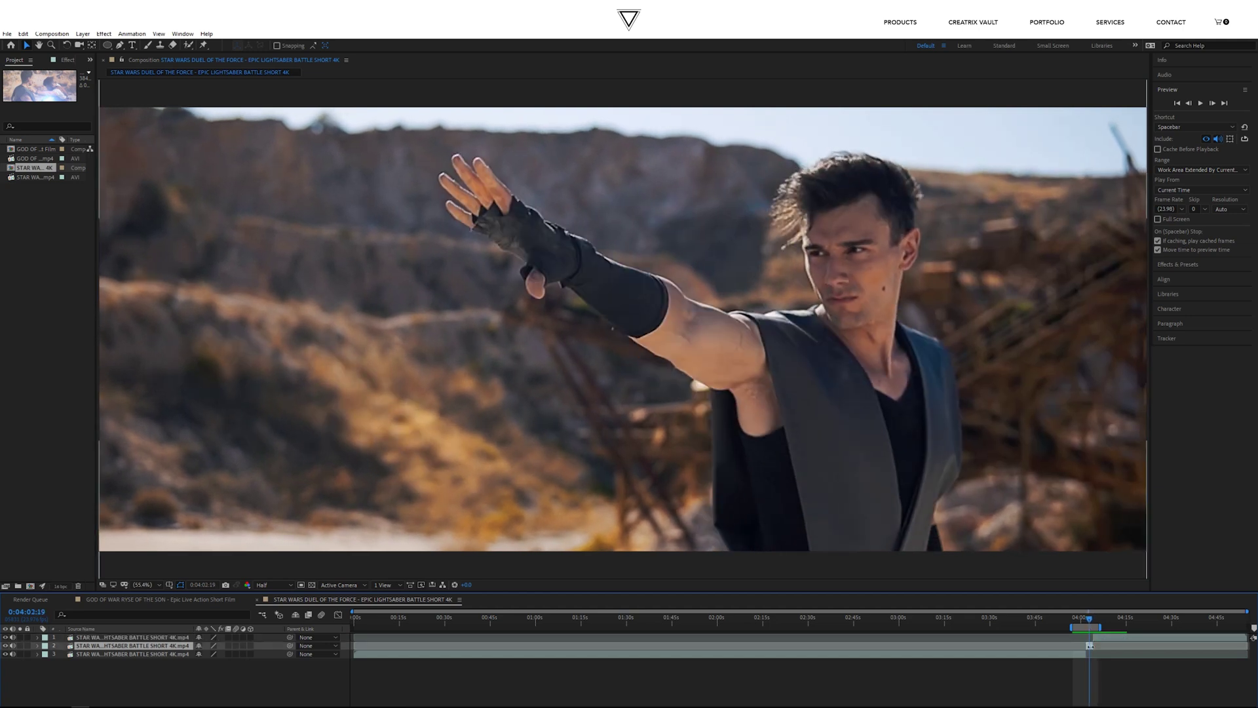
right_click(1090, 646)
- Time-reverse the middle lightsaber layer and preview it from 0:04:01:16
mouse_move(1114, 433)
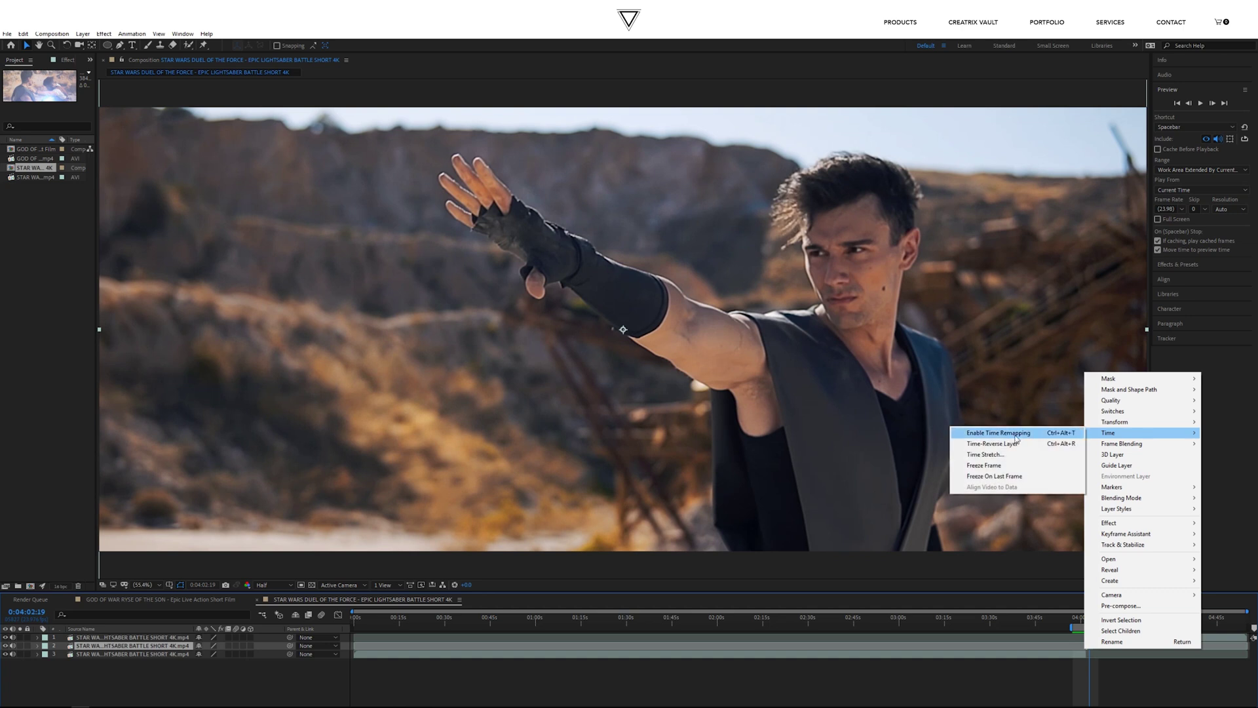
left_click(1010, 445)
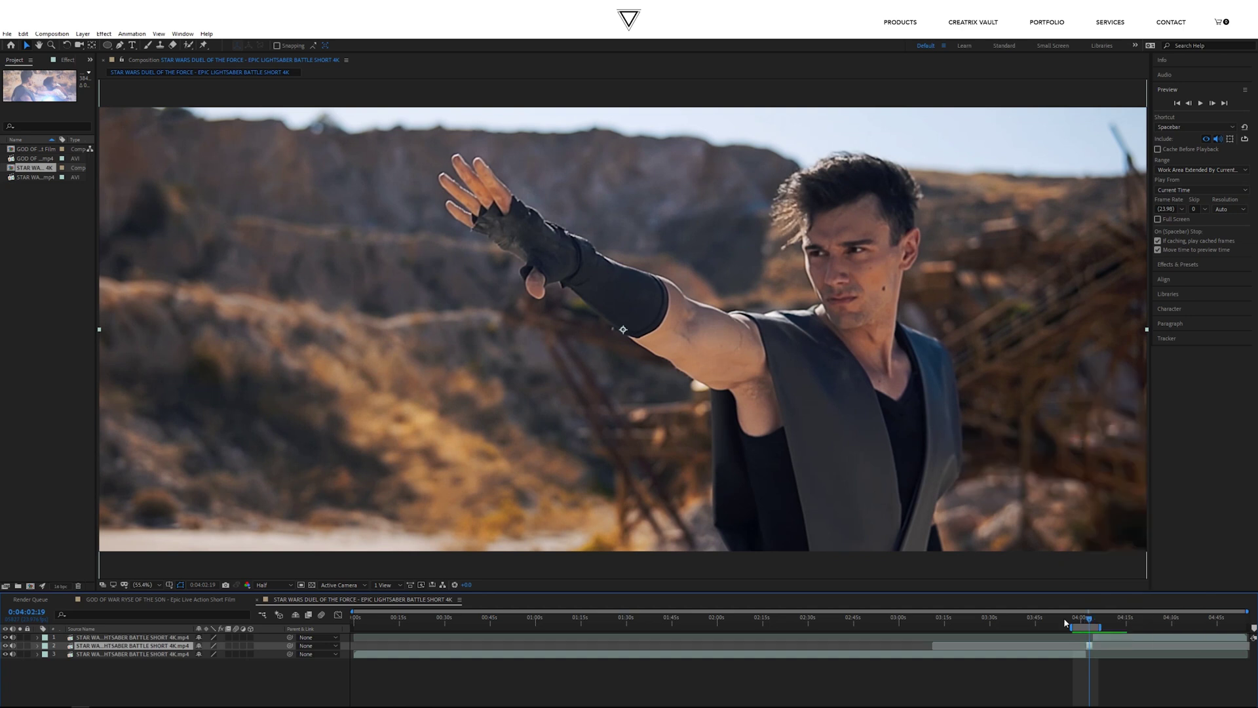
left_click(1087, 620)
key("space")
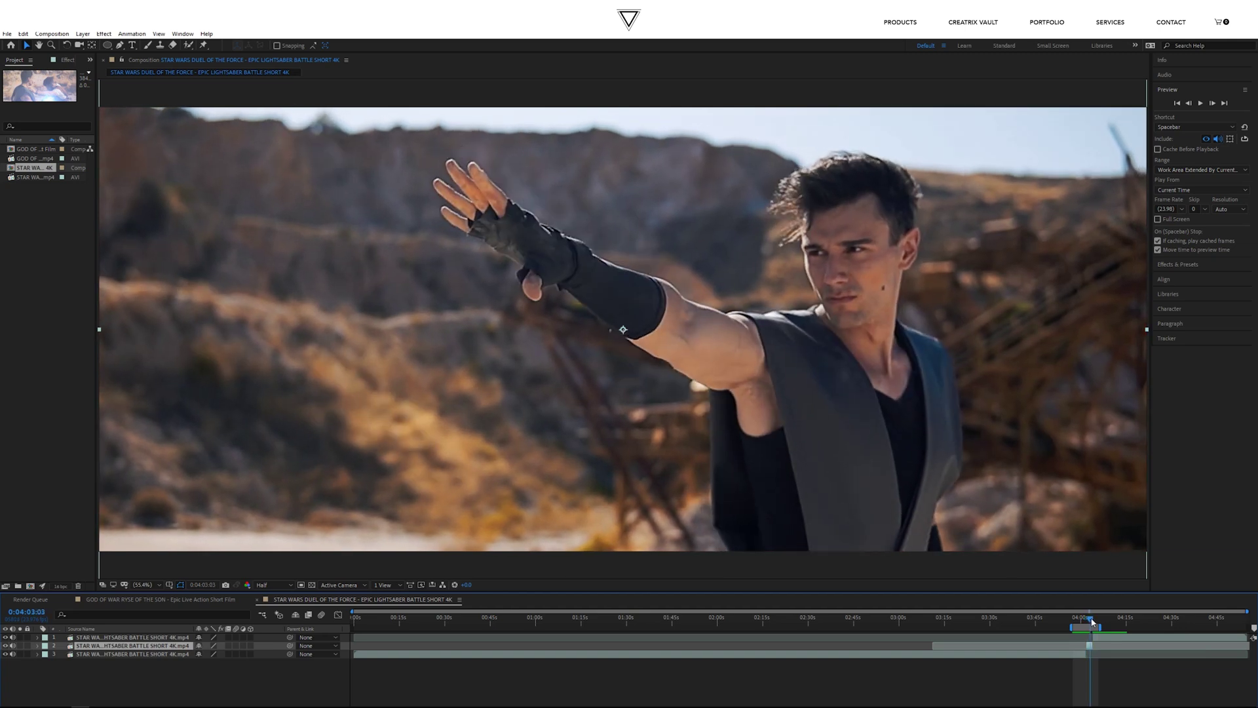
left_click(1091, 621)
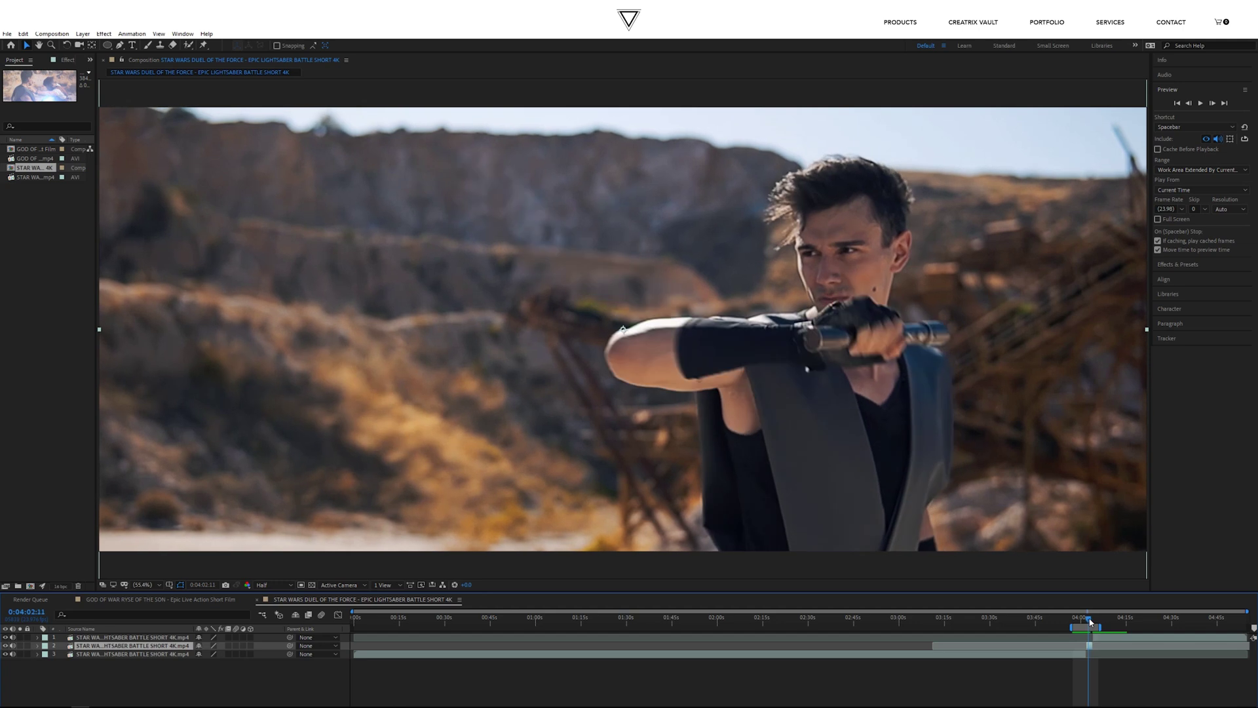
key("space")
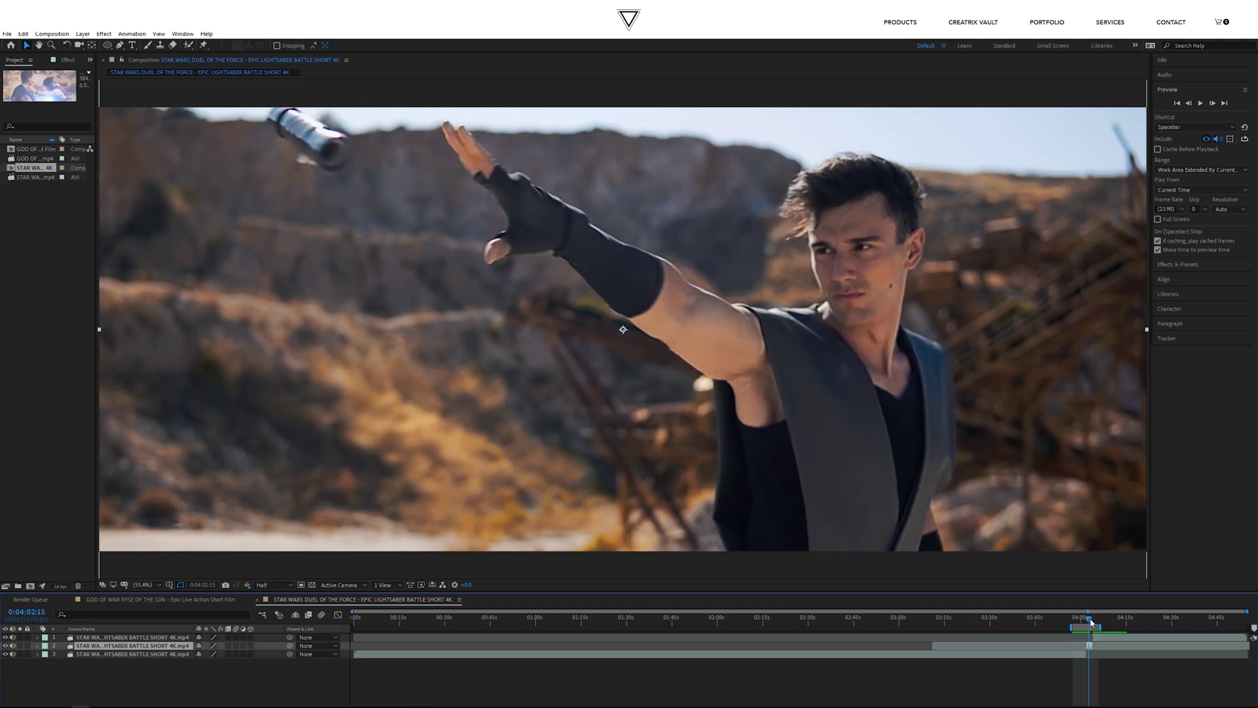
- Replay the reversed hilt pull from 0:04:02:04 and 0:04:02:15, then return to God of War
left_click(1089, 620)
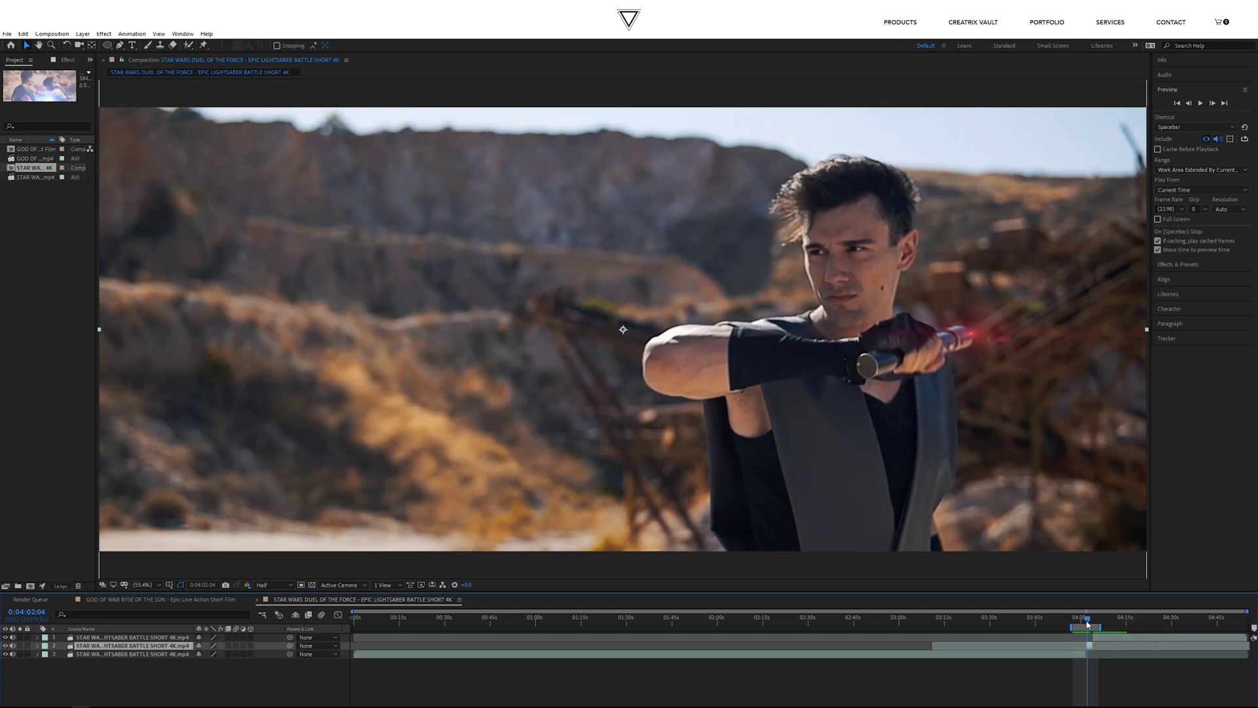
key("space")
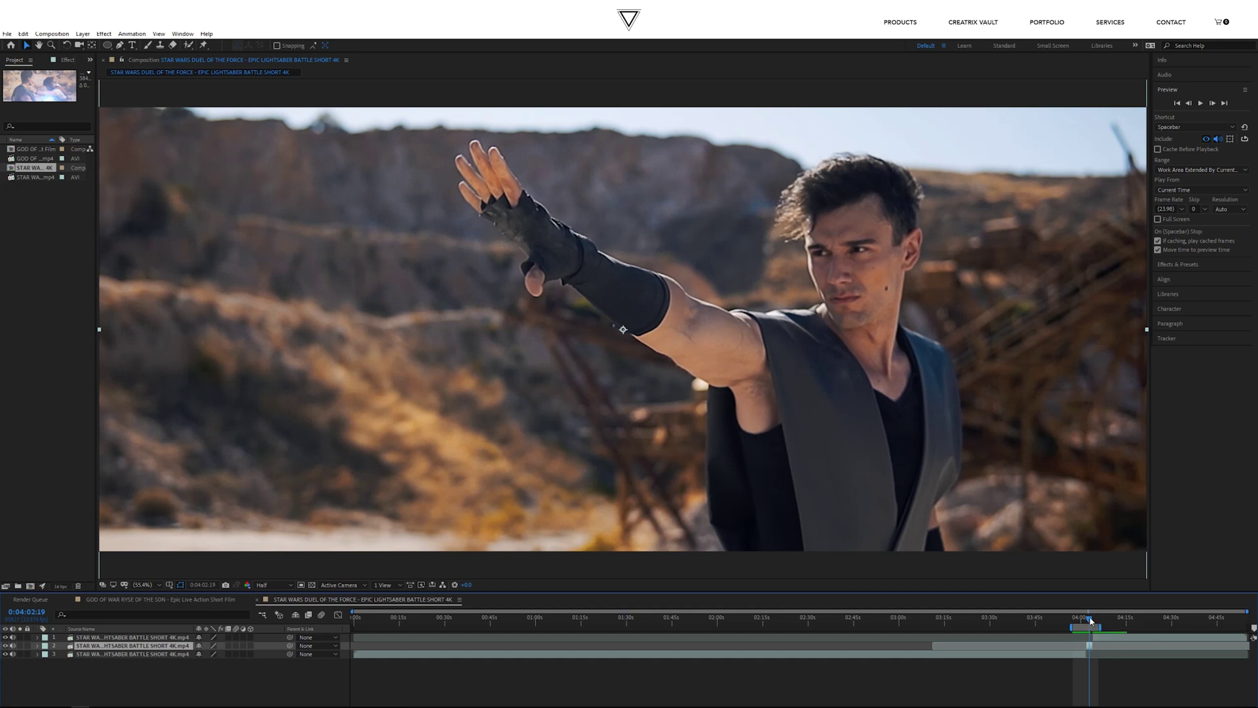
left_click_drag(1092, 622, 1089, 621)
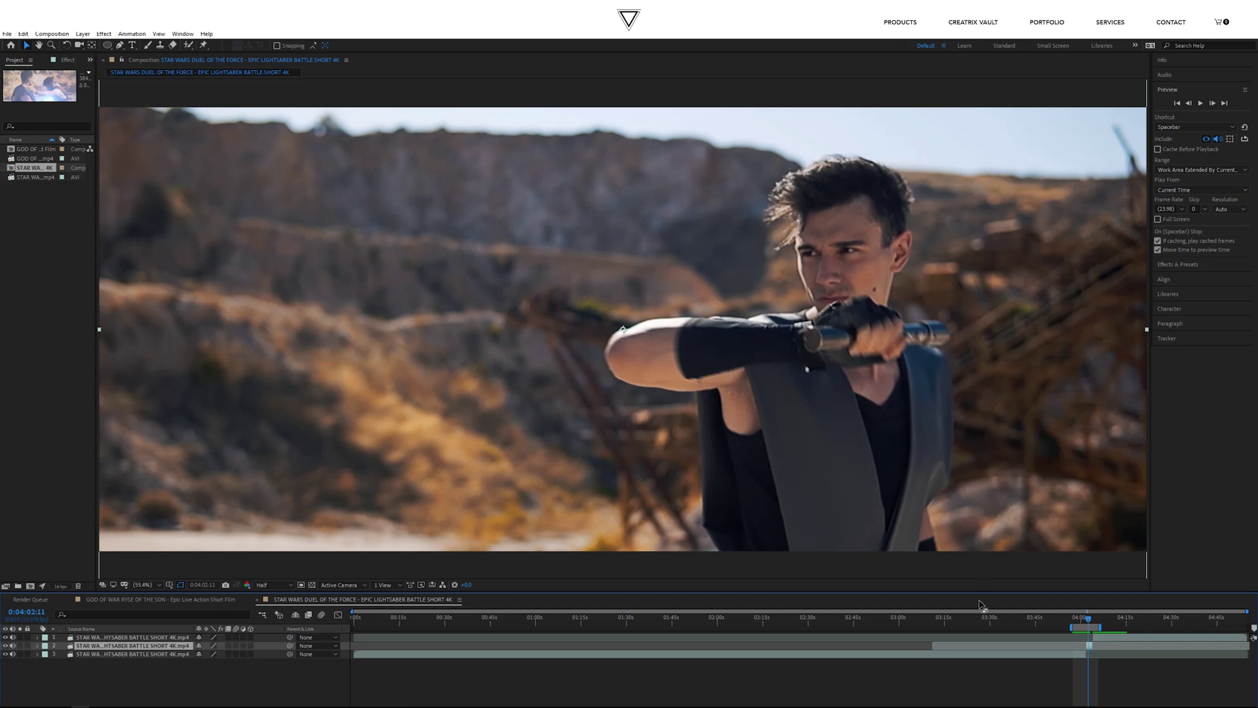
key("space")
left_click(143, 602)
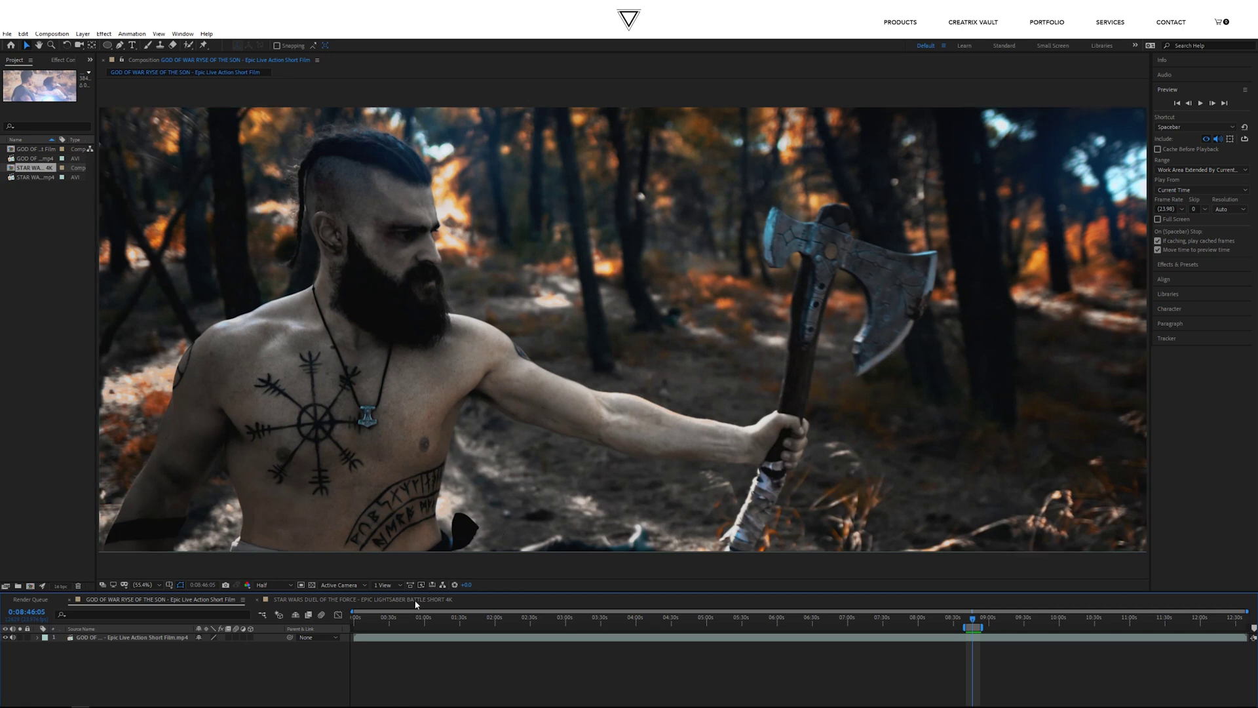
- Play the Star Wars hand-reaching shot from 0:04:03:03, then return to the God of War comp
left_click(337, 599)
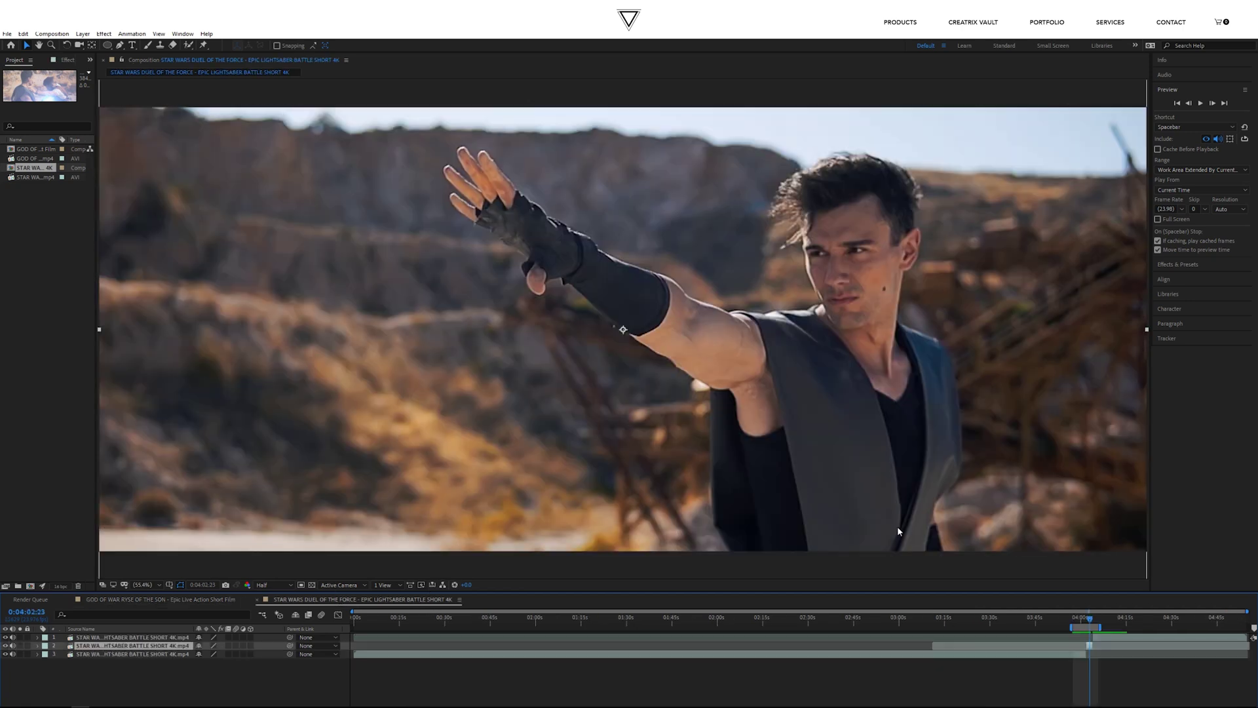
left_click(1091, 626)
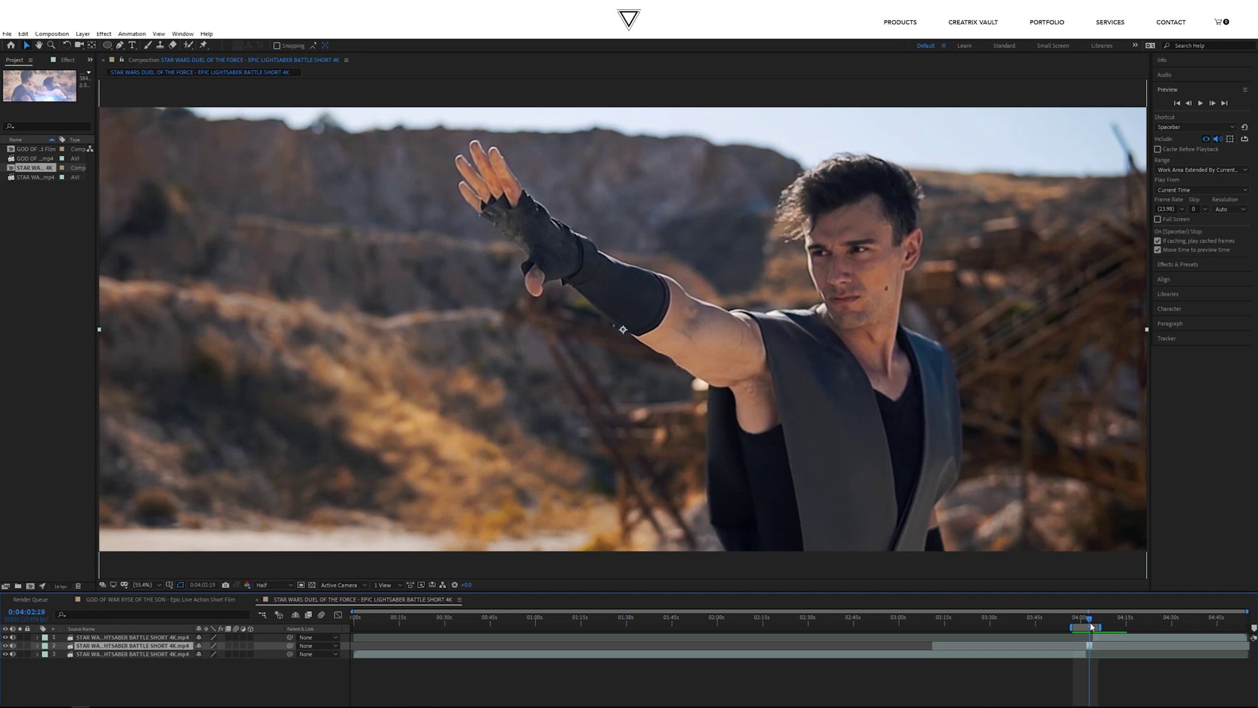
mouse_move(1091, 626)
left_mouse_down()
mouse_move(1081, 623)
mouse_move(1096, 621)
mouse_move(1091, 648)
left_mouse_up()
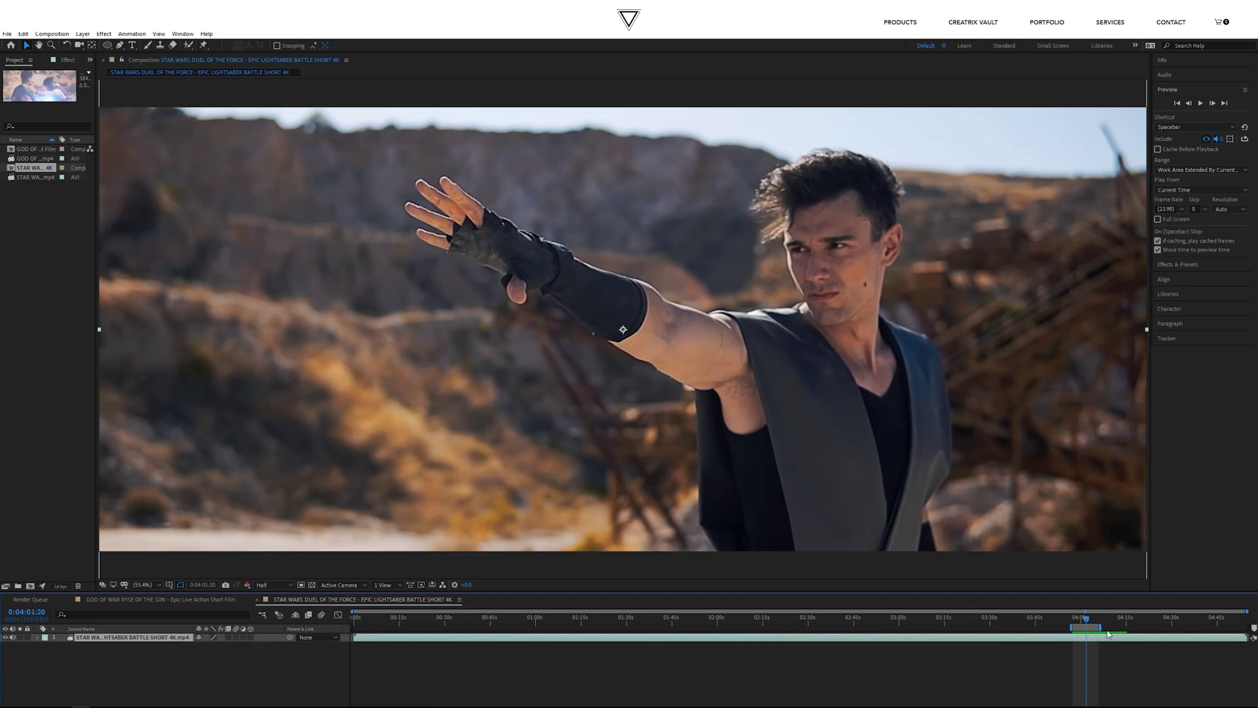
left_click(1090, 622)
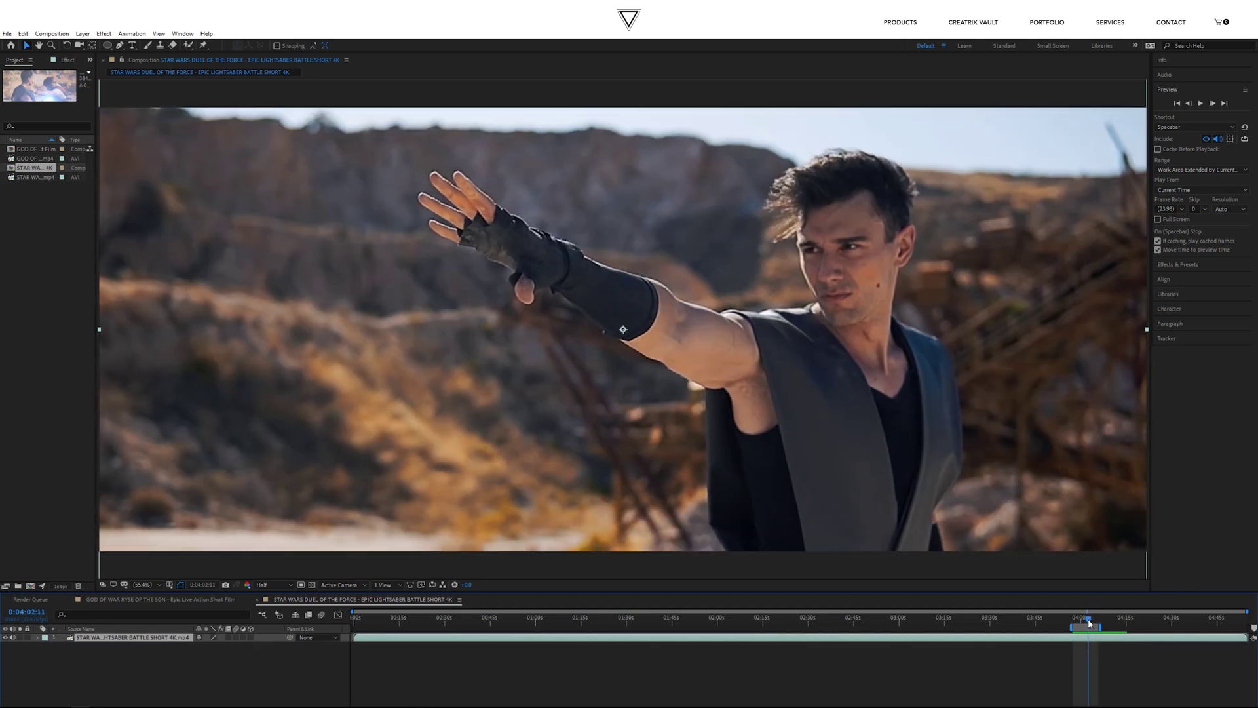
key("space")
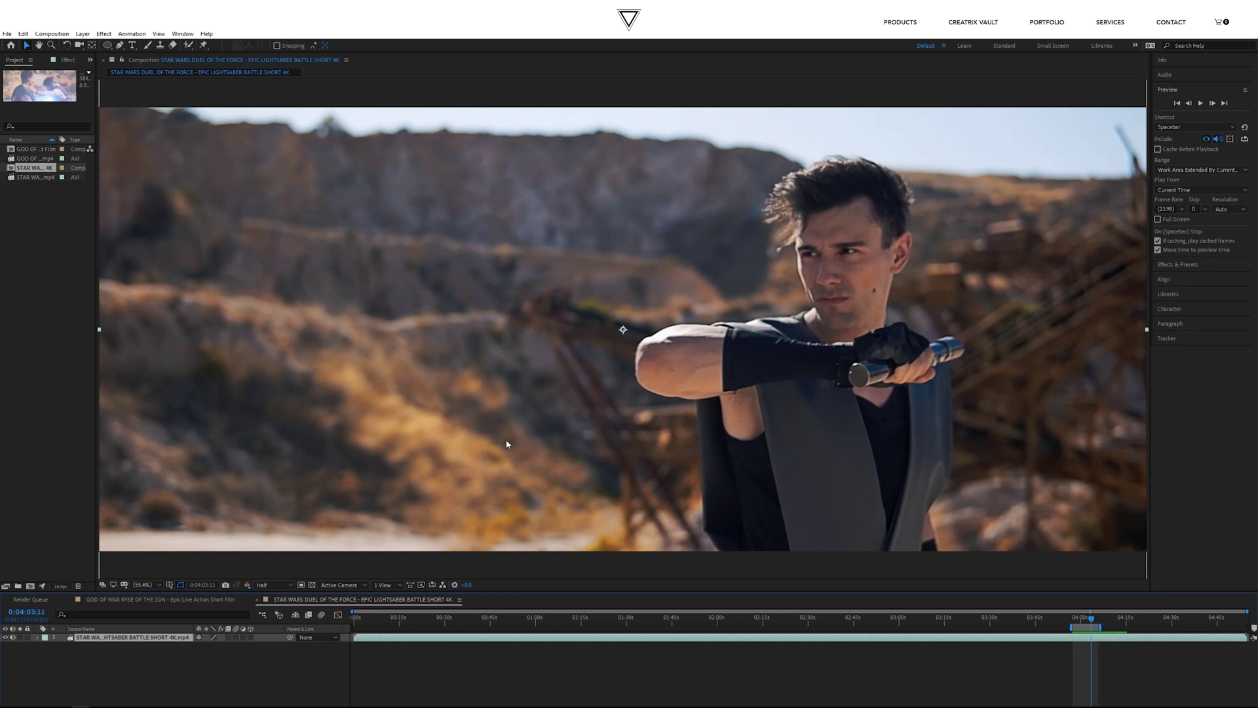
left_click(205, 602)
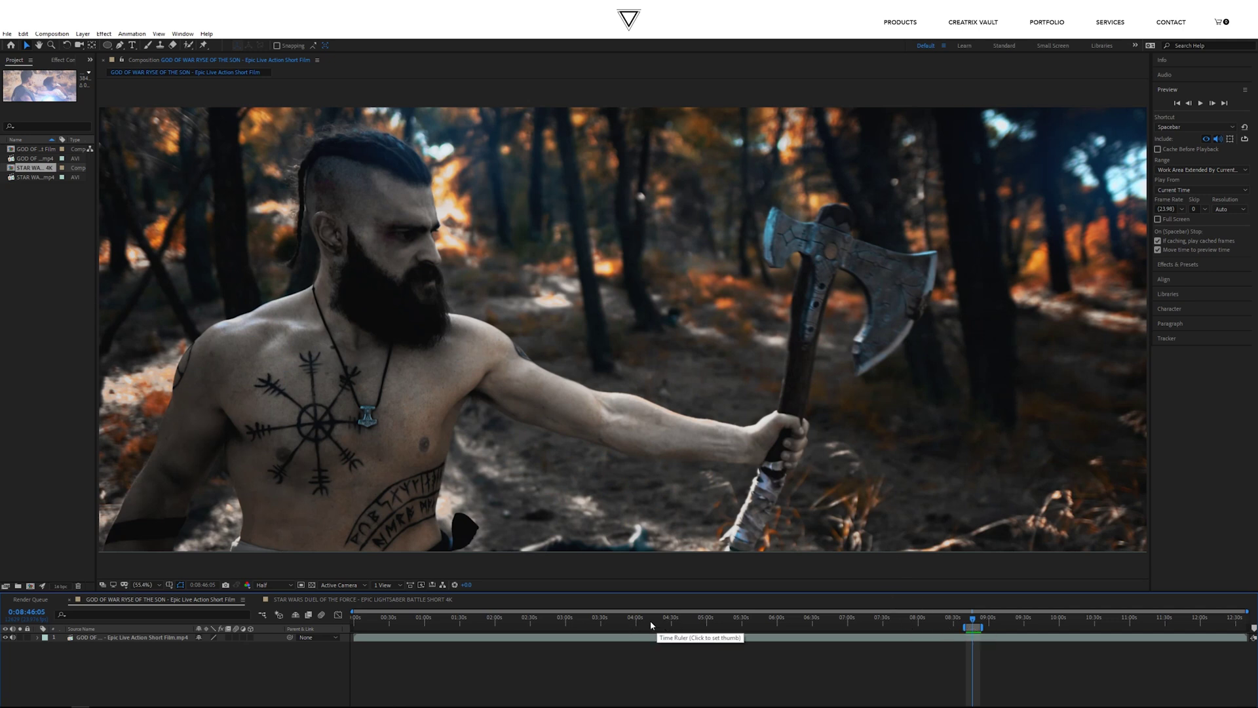
- Start the work area at about 06:02 and preview the fight scene
left_click(761, 630)
left_click_drag(763, 631, 791, 634)
left_click_drag(963, 627, 779, 627)
key("space")
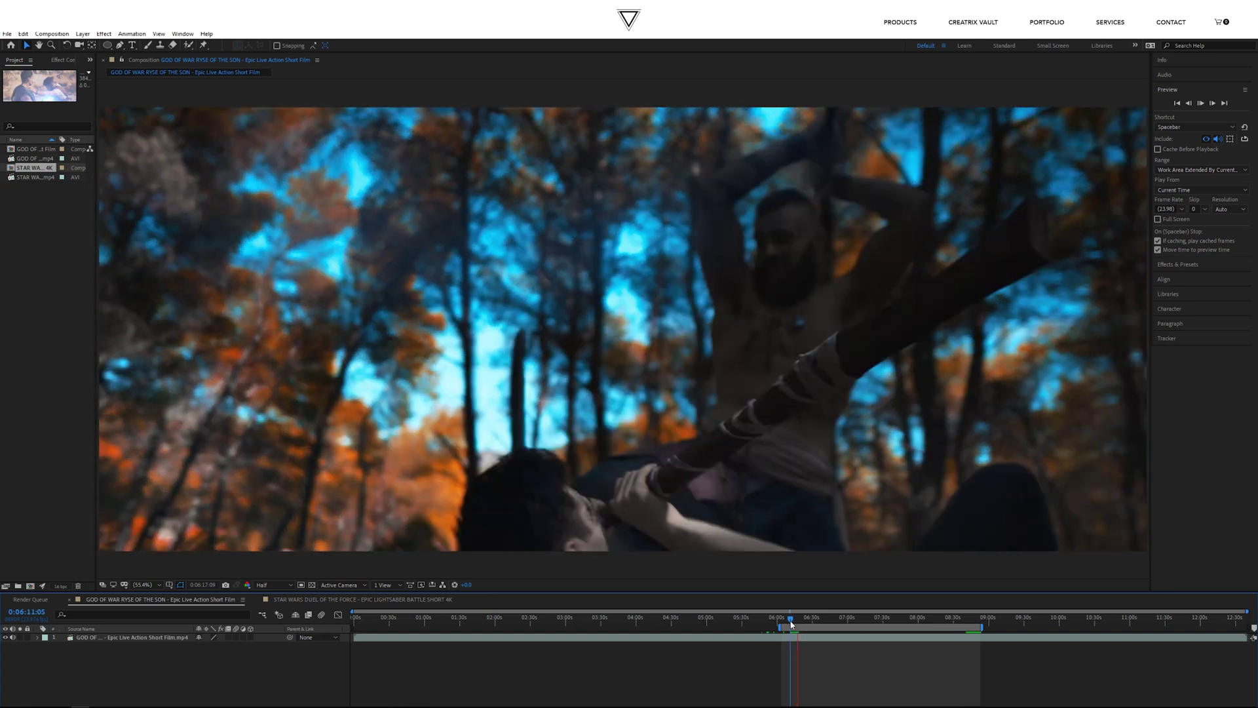
- Scrub the fight between 0:06:11:15 and 0:06:15:19, where the warrior pins a fighter
left_click(791, 624)
left_click_drag(791, 624, 795, 624)
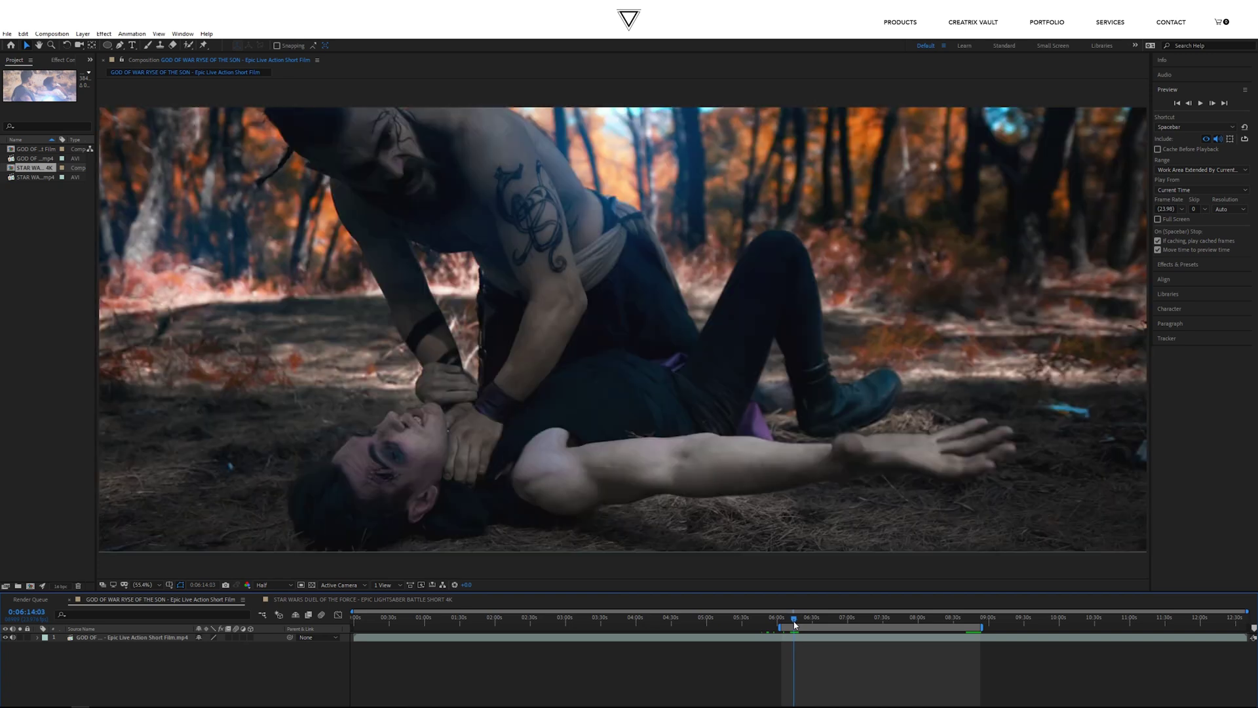
left_click_drag(795, 625, 795, 626)
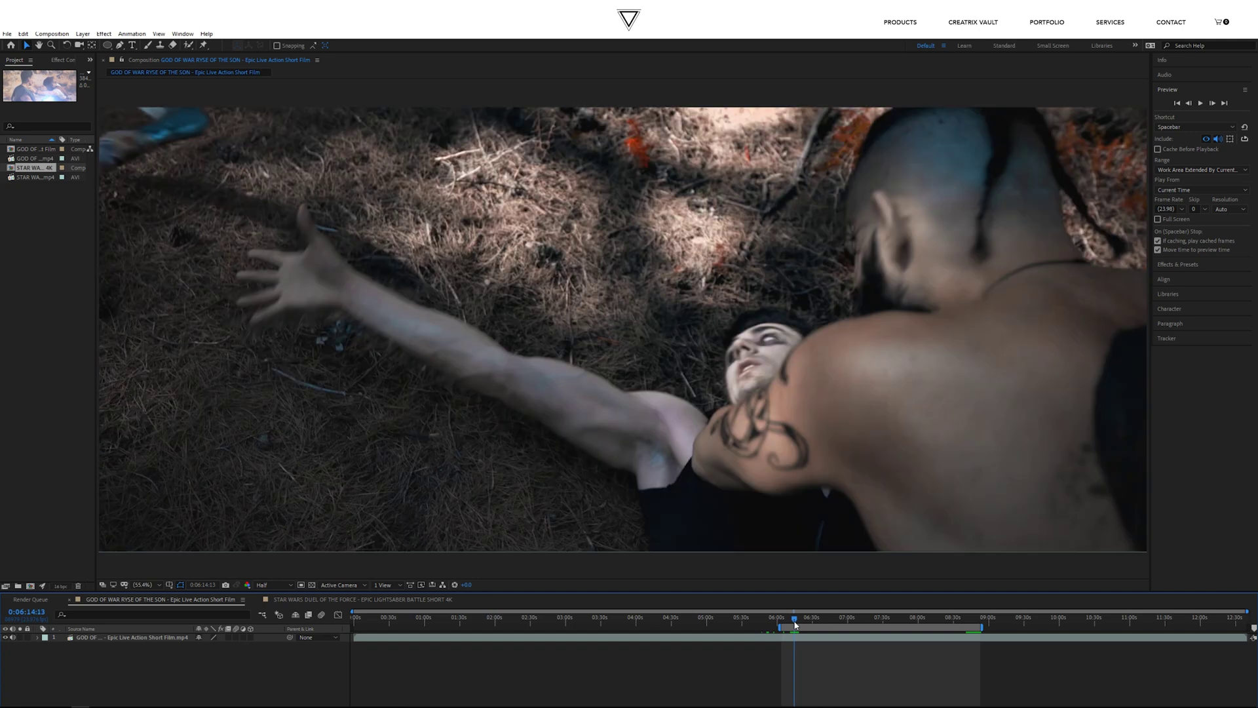
left_click_drag(796, 624, 797, 625)
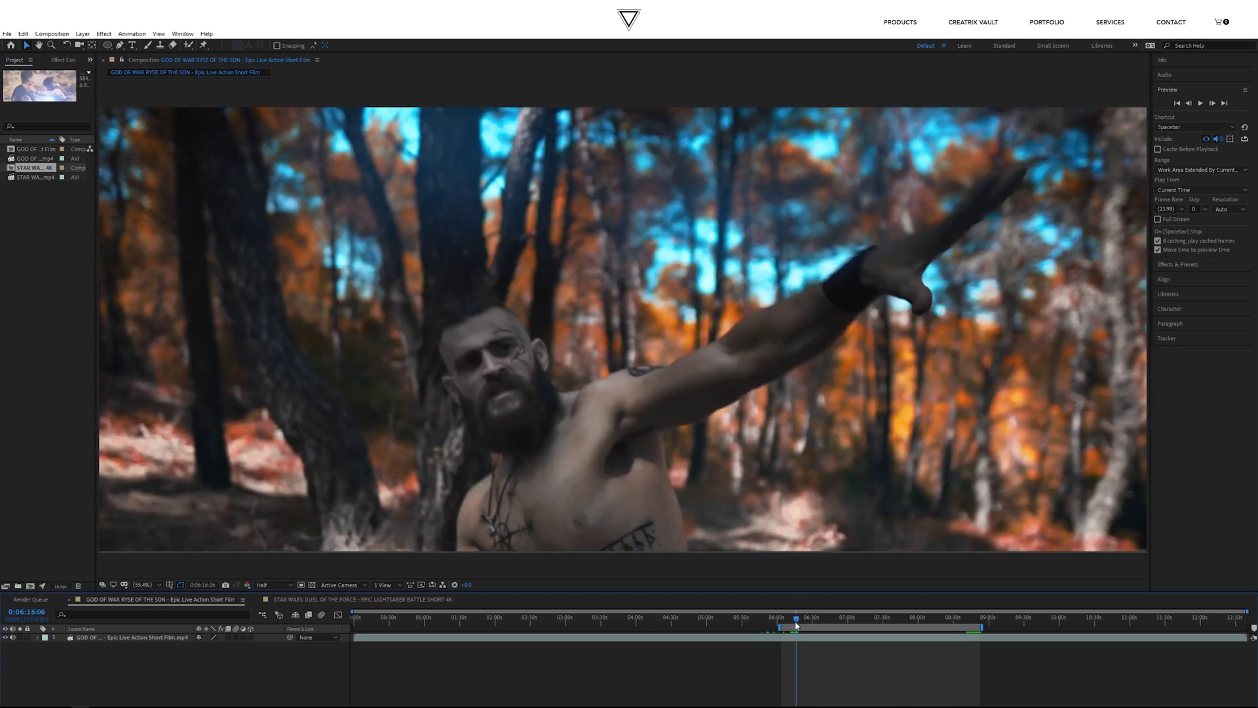
left_click(797, 623)
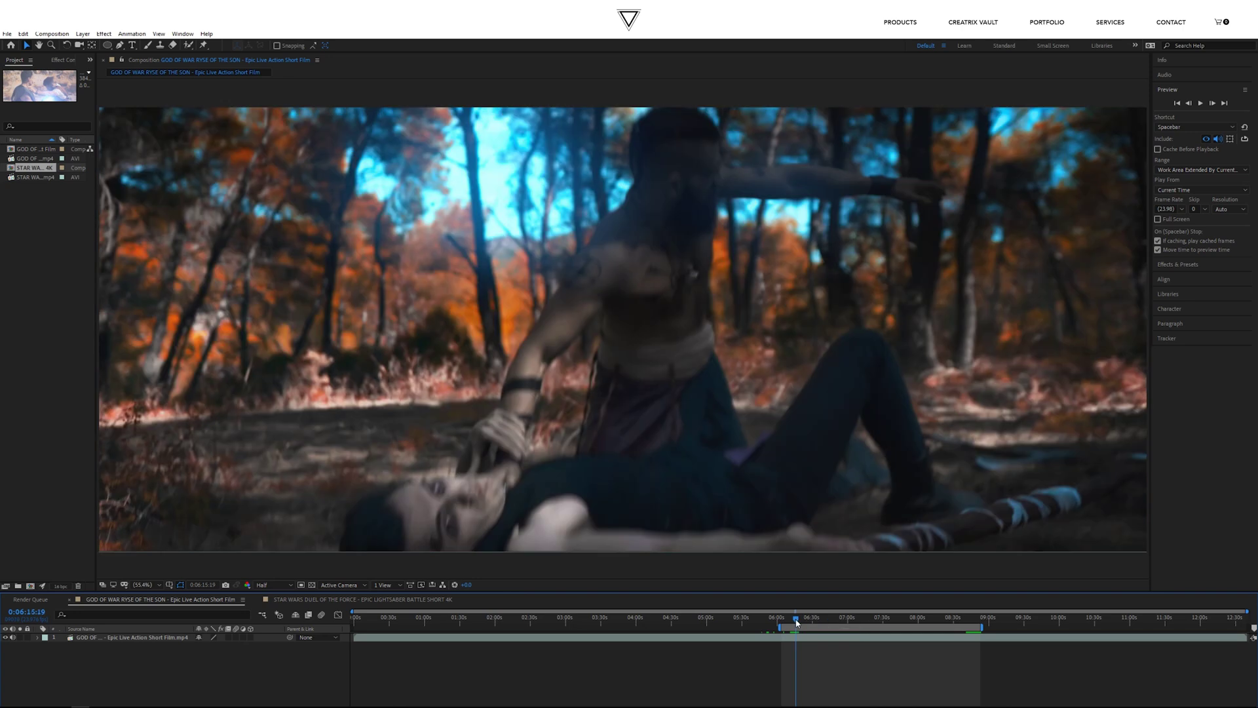
left_click_drag(797, 623, 791, 622)
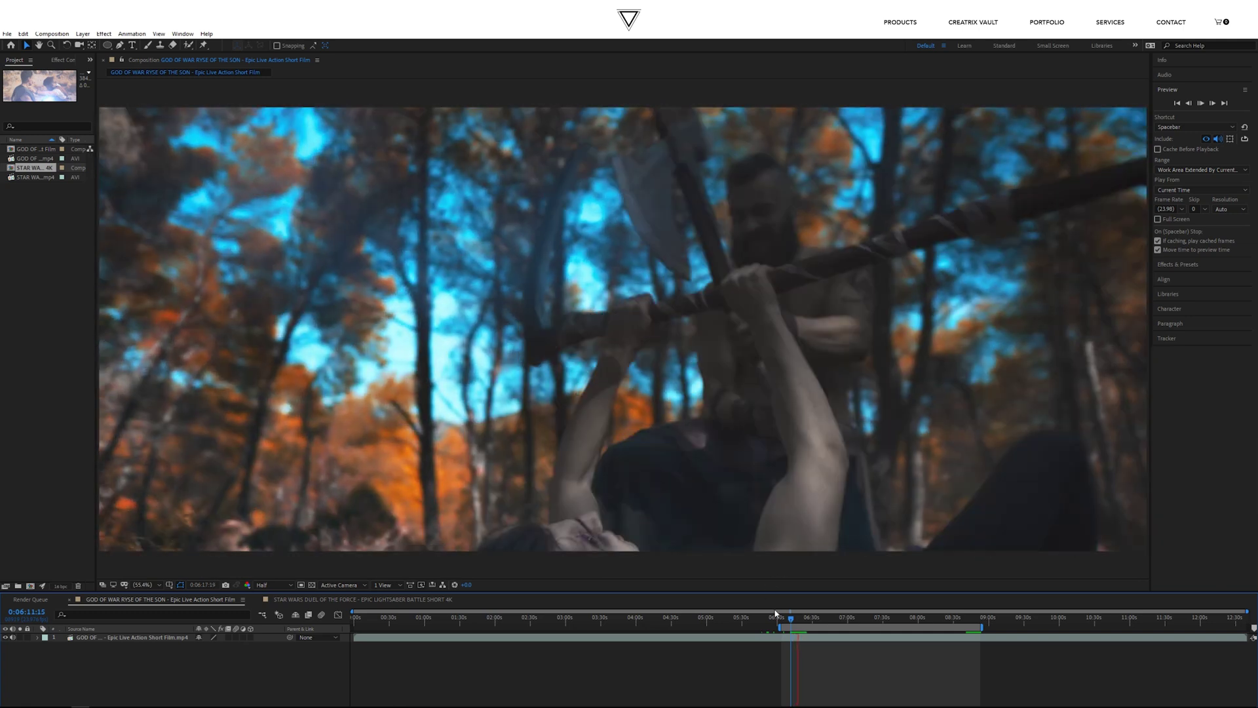
left_click(796, 618)
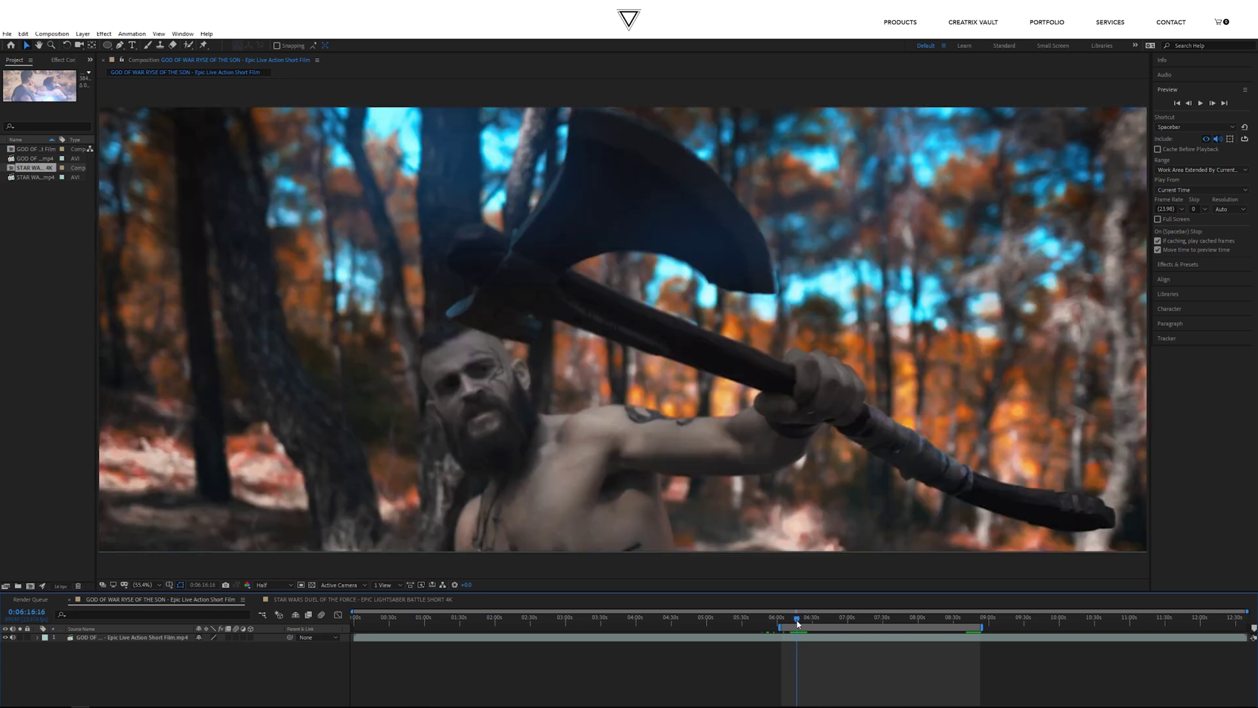
left_click(795, 620)
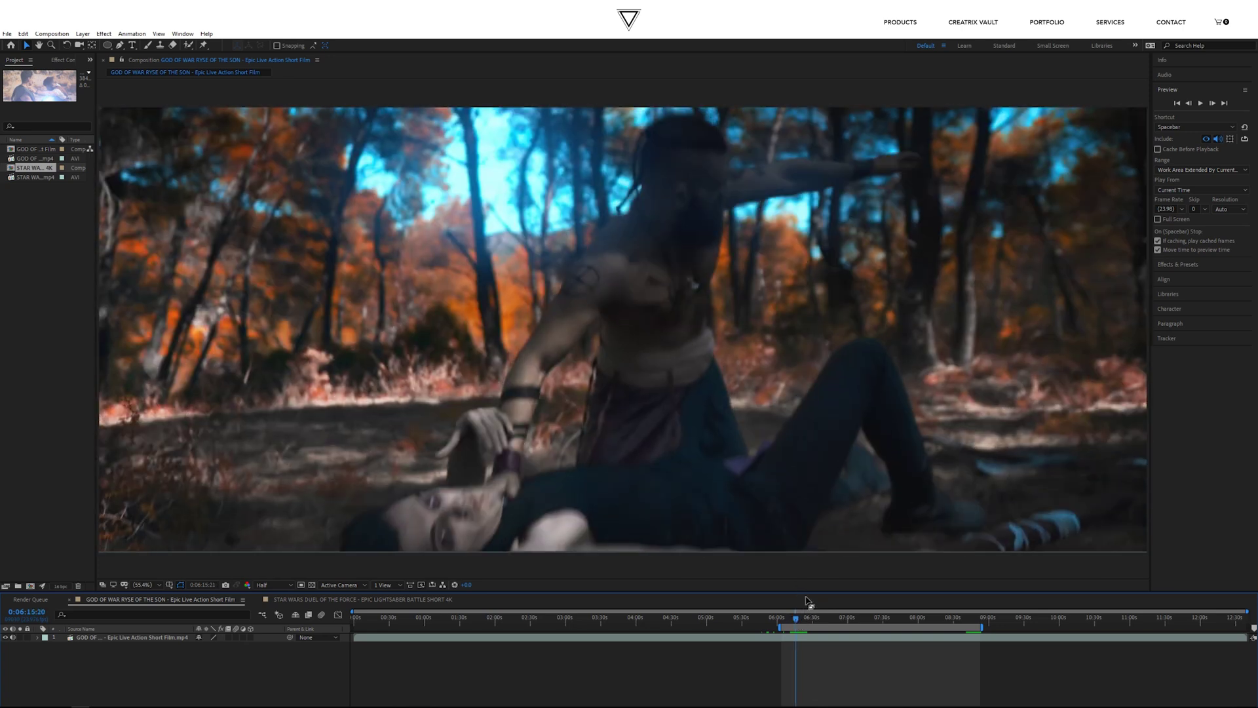
- Play to the catch and compare 0:06:16:07 with 0:06:16:08, landing on the axe-in-hand frame
key("space")
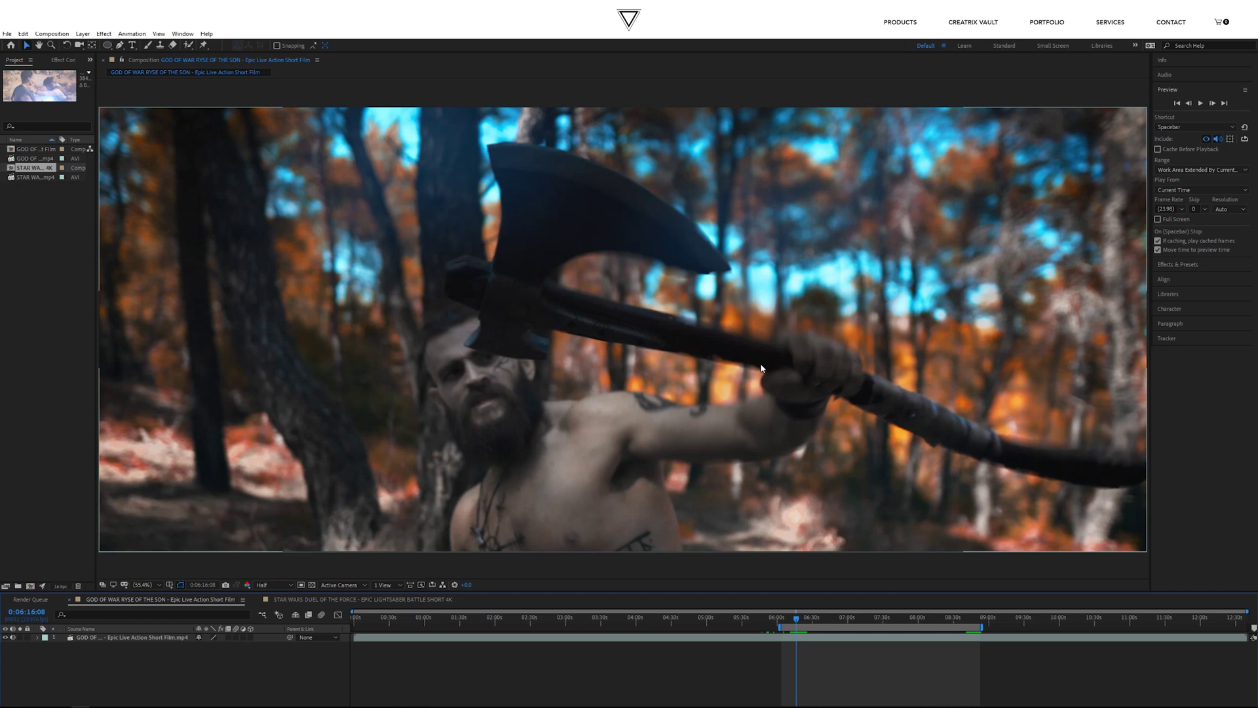
key("Page_Down")
key("Page_Up")
key("Page_Down")
key("Page_Up")
key("Page_Down")
key("Page_Up")
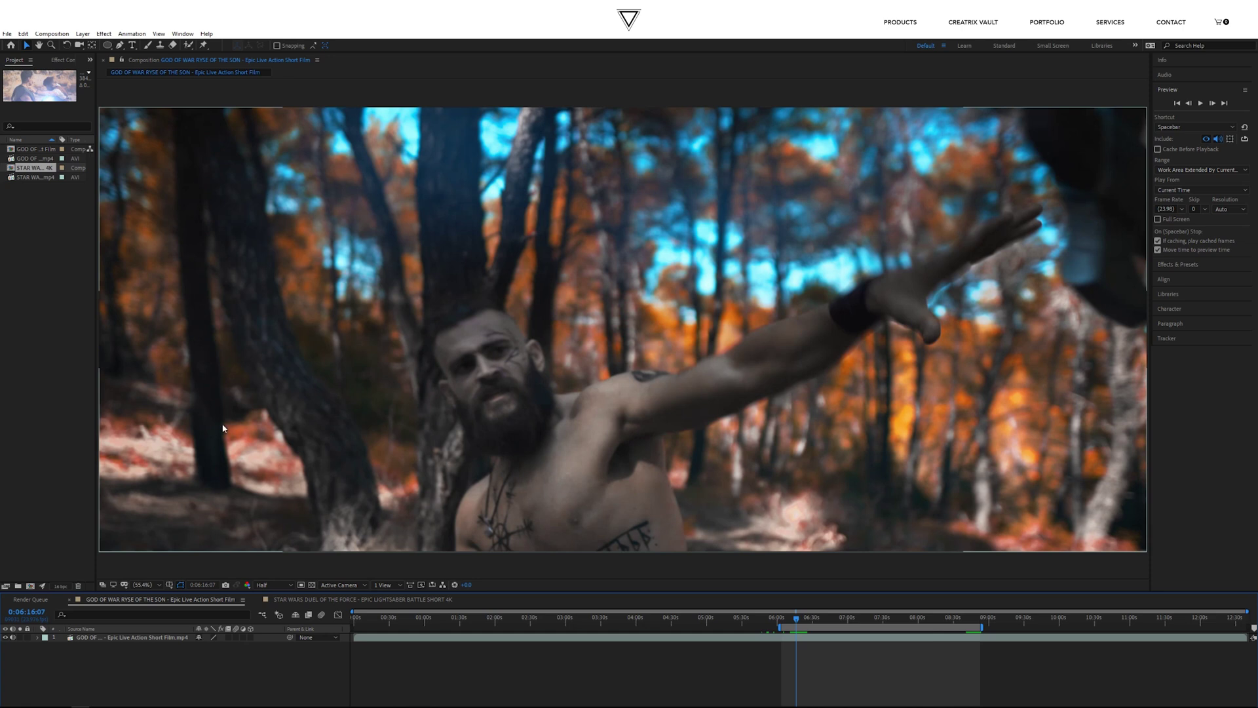
key("Page_Down")
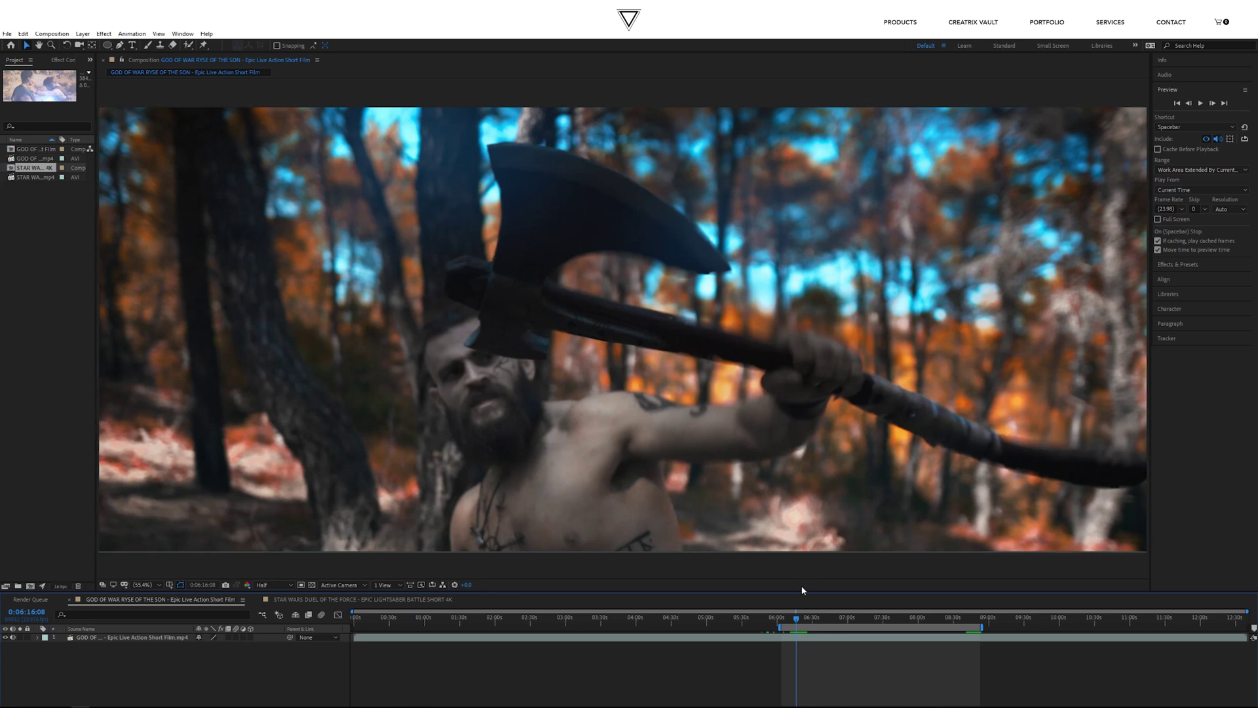
- Scrub the God of War comp ahead through 0:06:18 to around 0:10:07
left_click(799, 622)
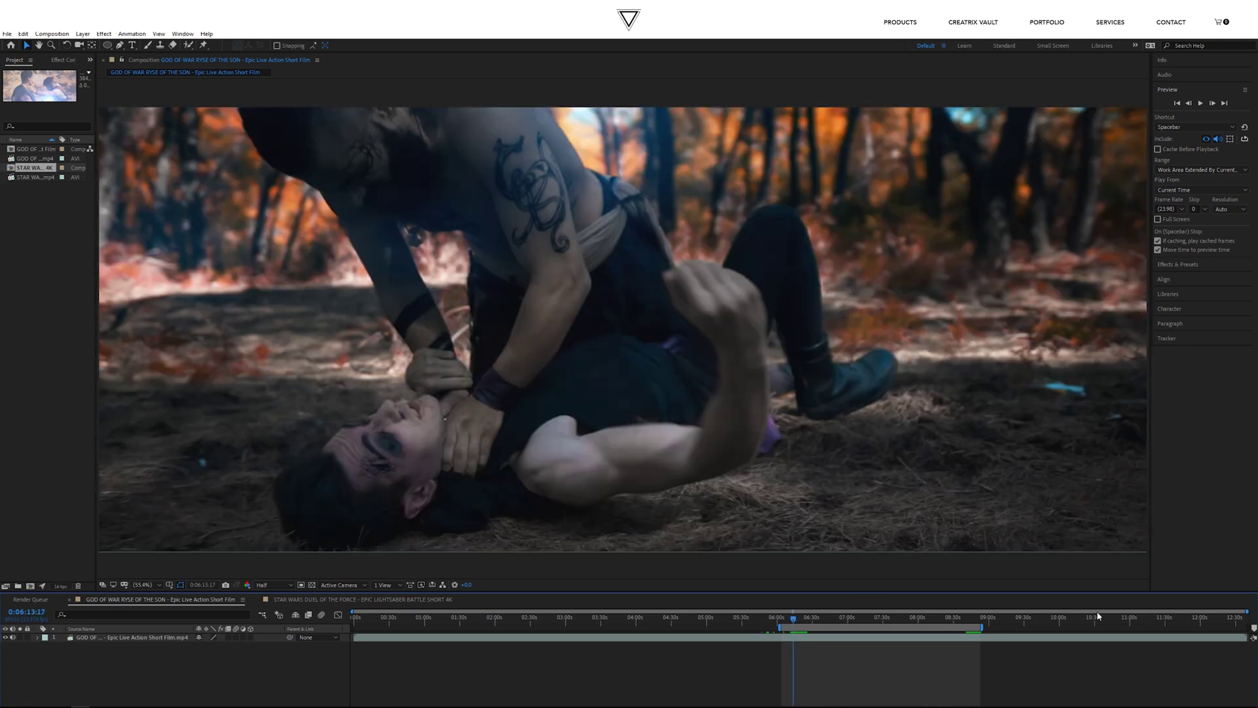
left_click(1068, 621)
mouse_move(1070, 623)
left_mouse_down()
mouse_move(1159, 626)
mouse_move(1056, 623)
left_mouse_up()
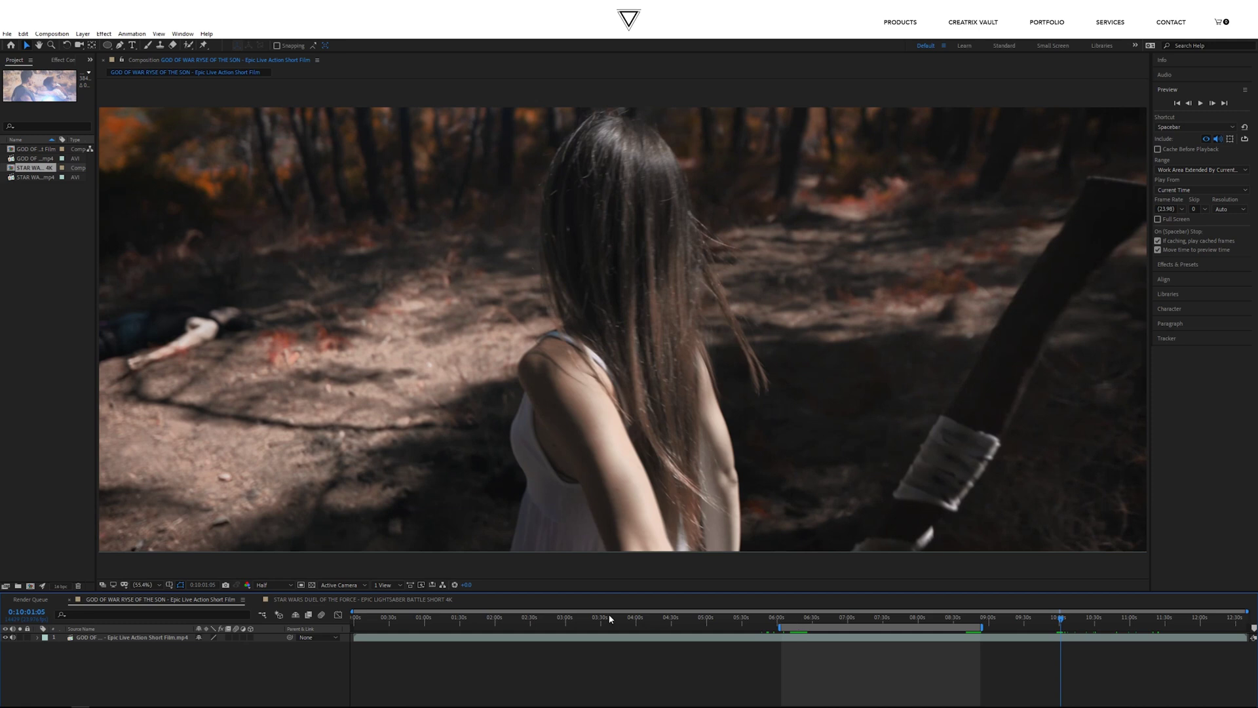
- Settle on 0:08:46:05 where the bearded man holds the axe, then switch to the Star Wars duel comp
left_click(974, 622)
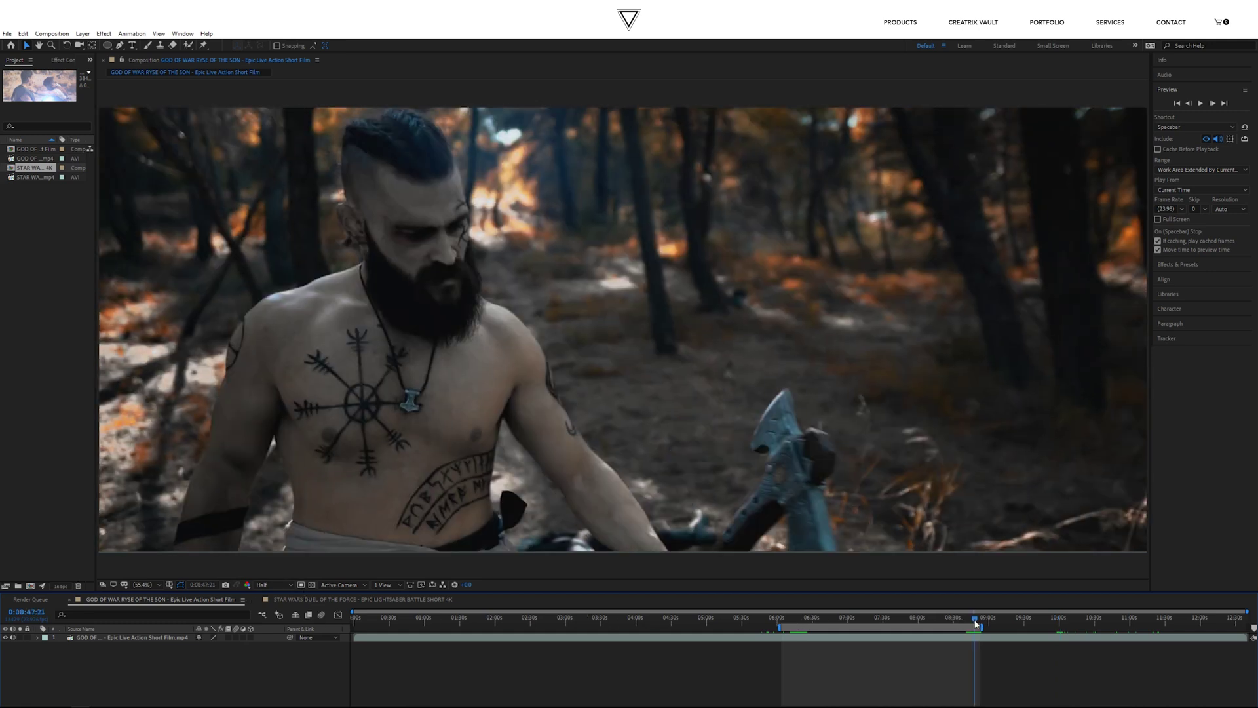
left_click_drag(974, 622, 975, 623)
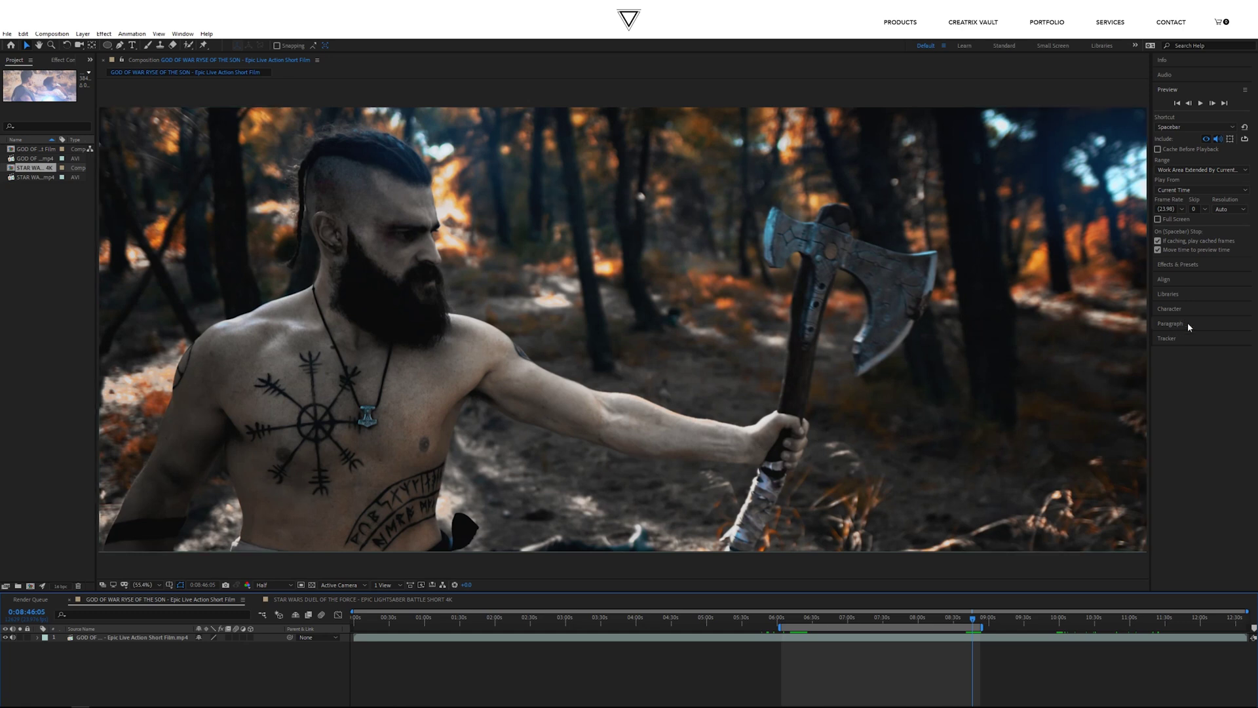
left_click(338, 598)
left_click_drag(1084, 622, 1092, 620)
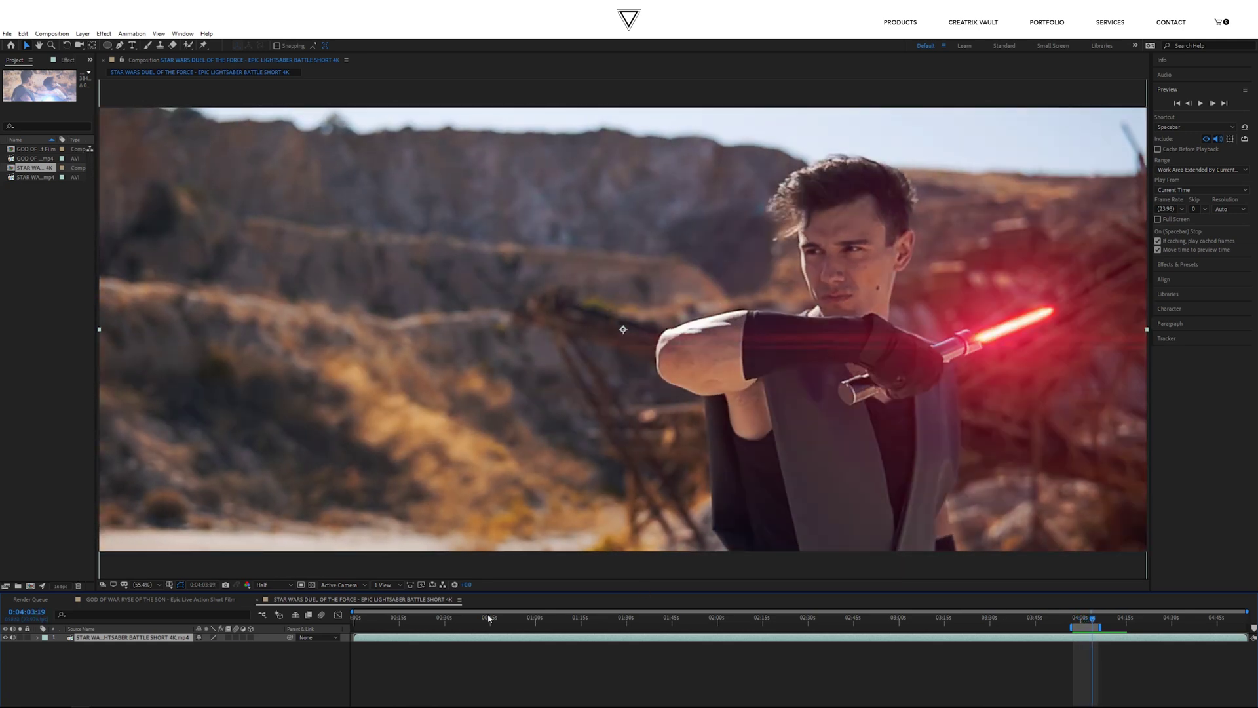
left_click(183, 601)
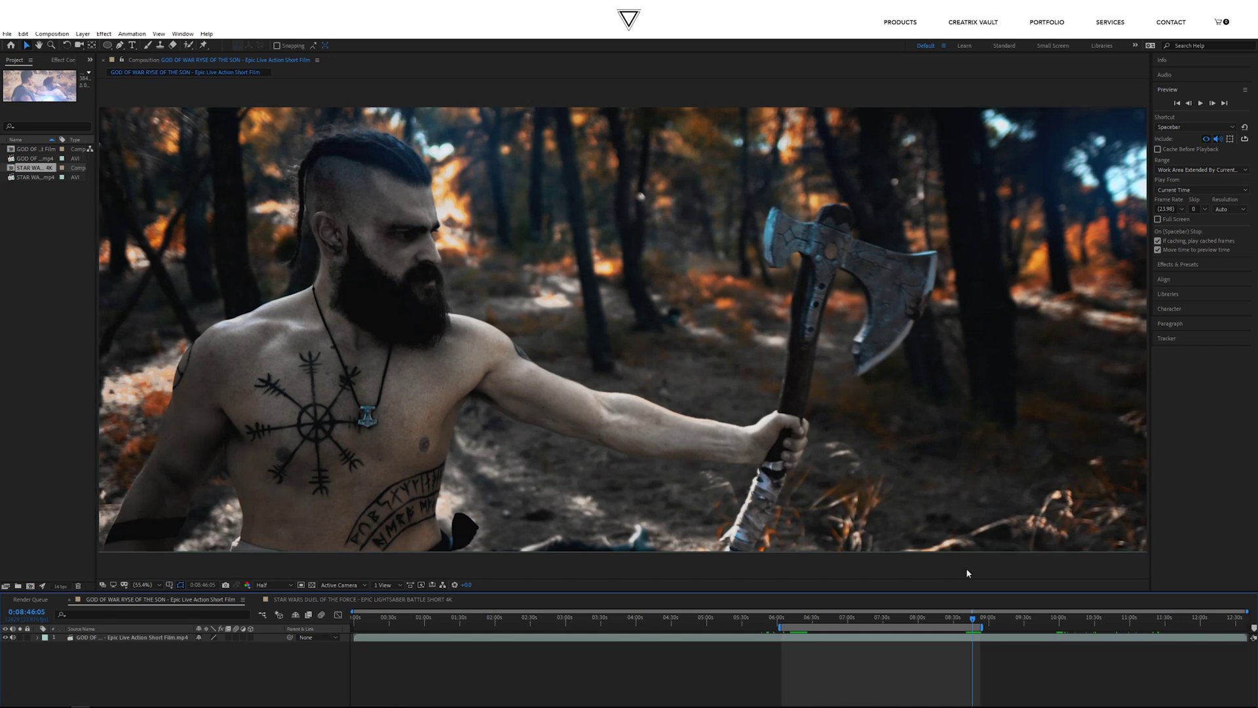
- Set the God of War playhead to 0:08:46:15 and preview the axe close-up up to 0:08:48
left_click_drag(975, 619, 979, 621)
key("space")
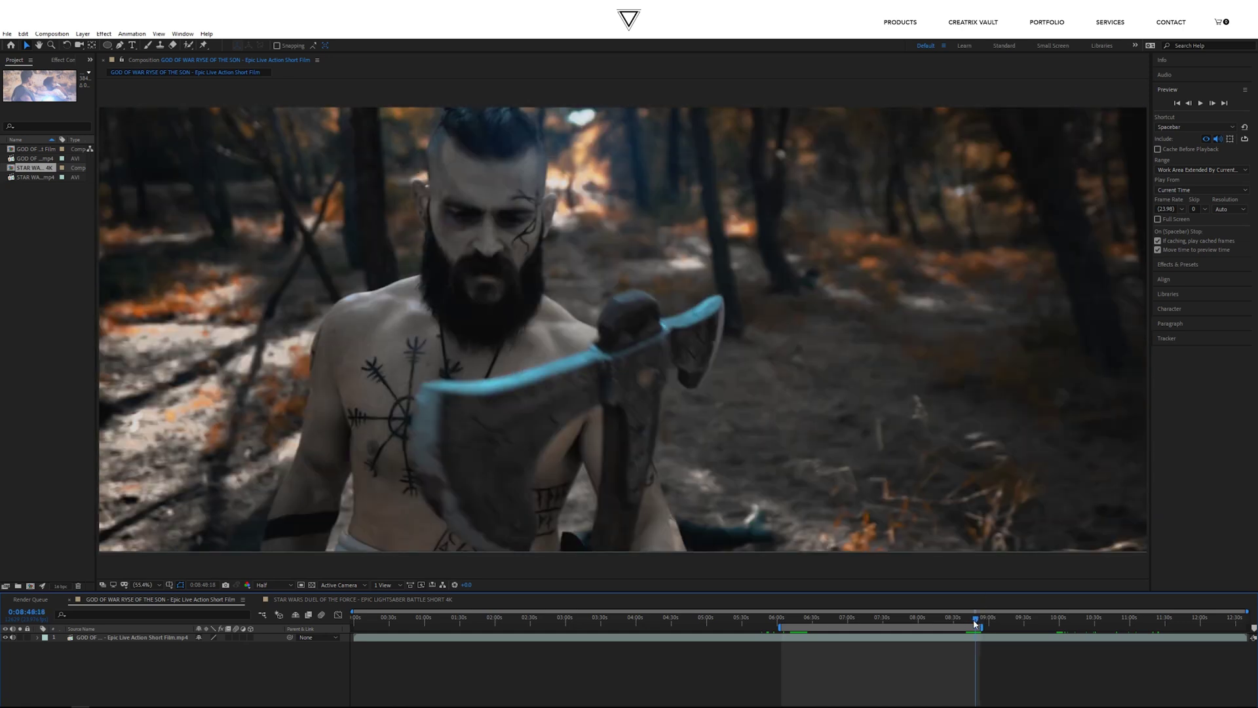